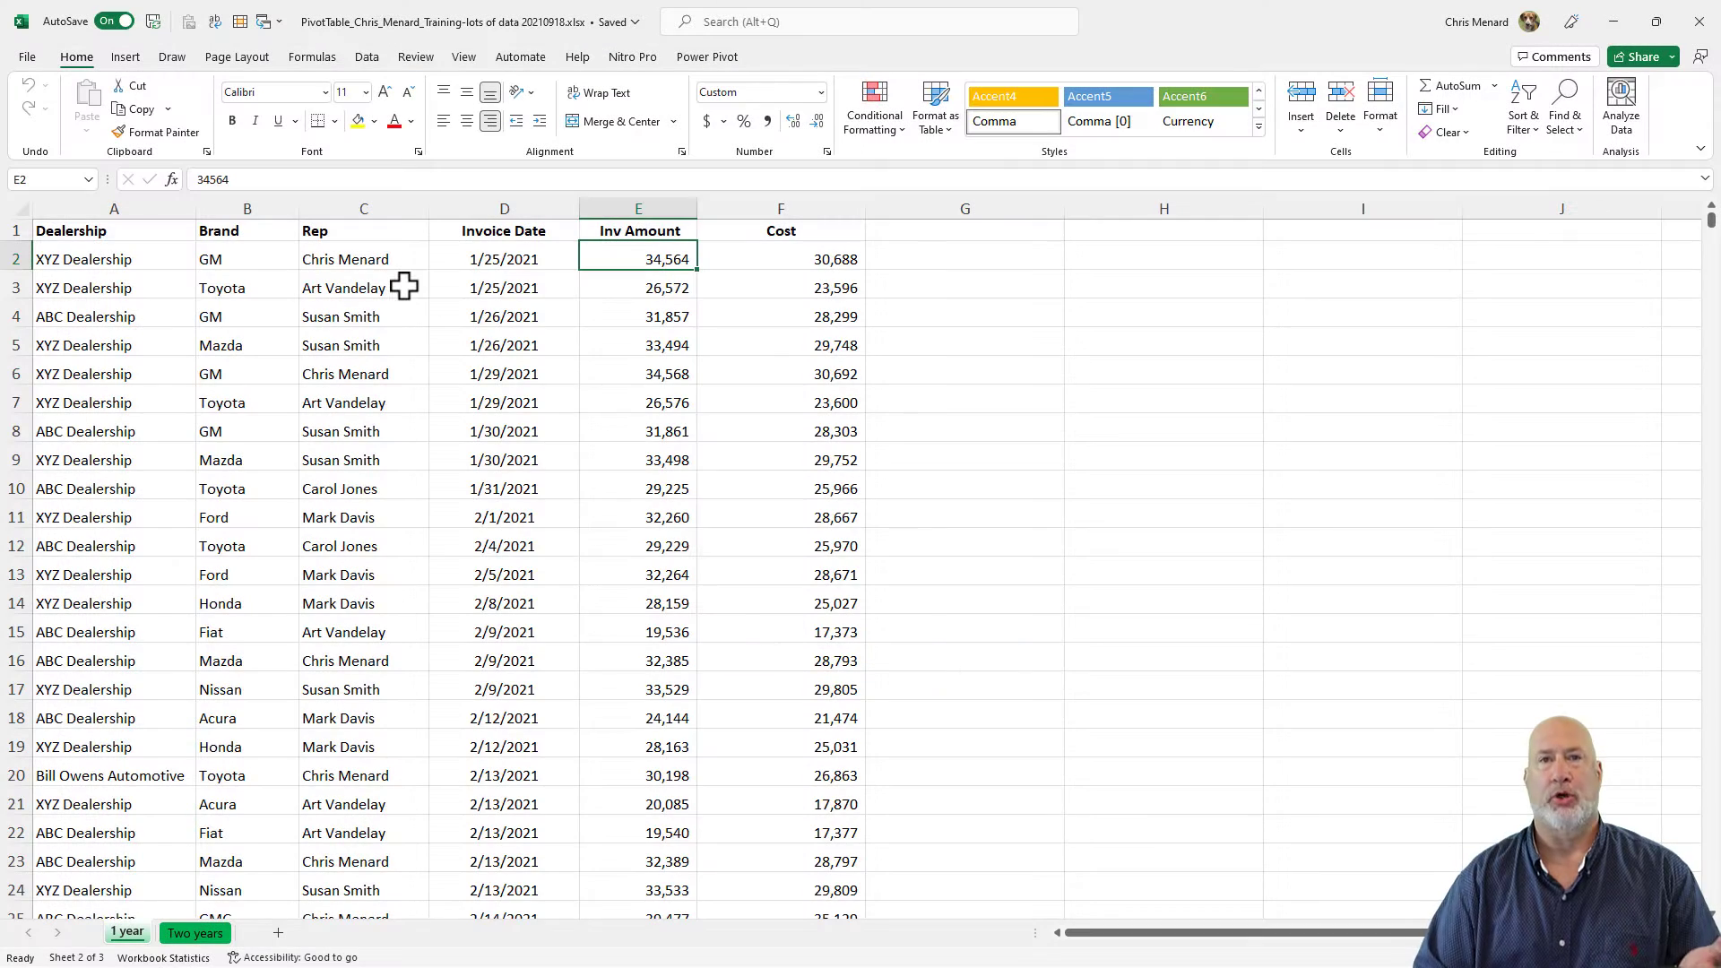
Build a new-sheet pivot table summing Inv Amount by Brand, totalling 33568697.
left_click(346, 285)
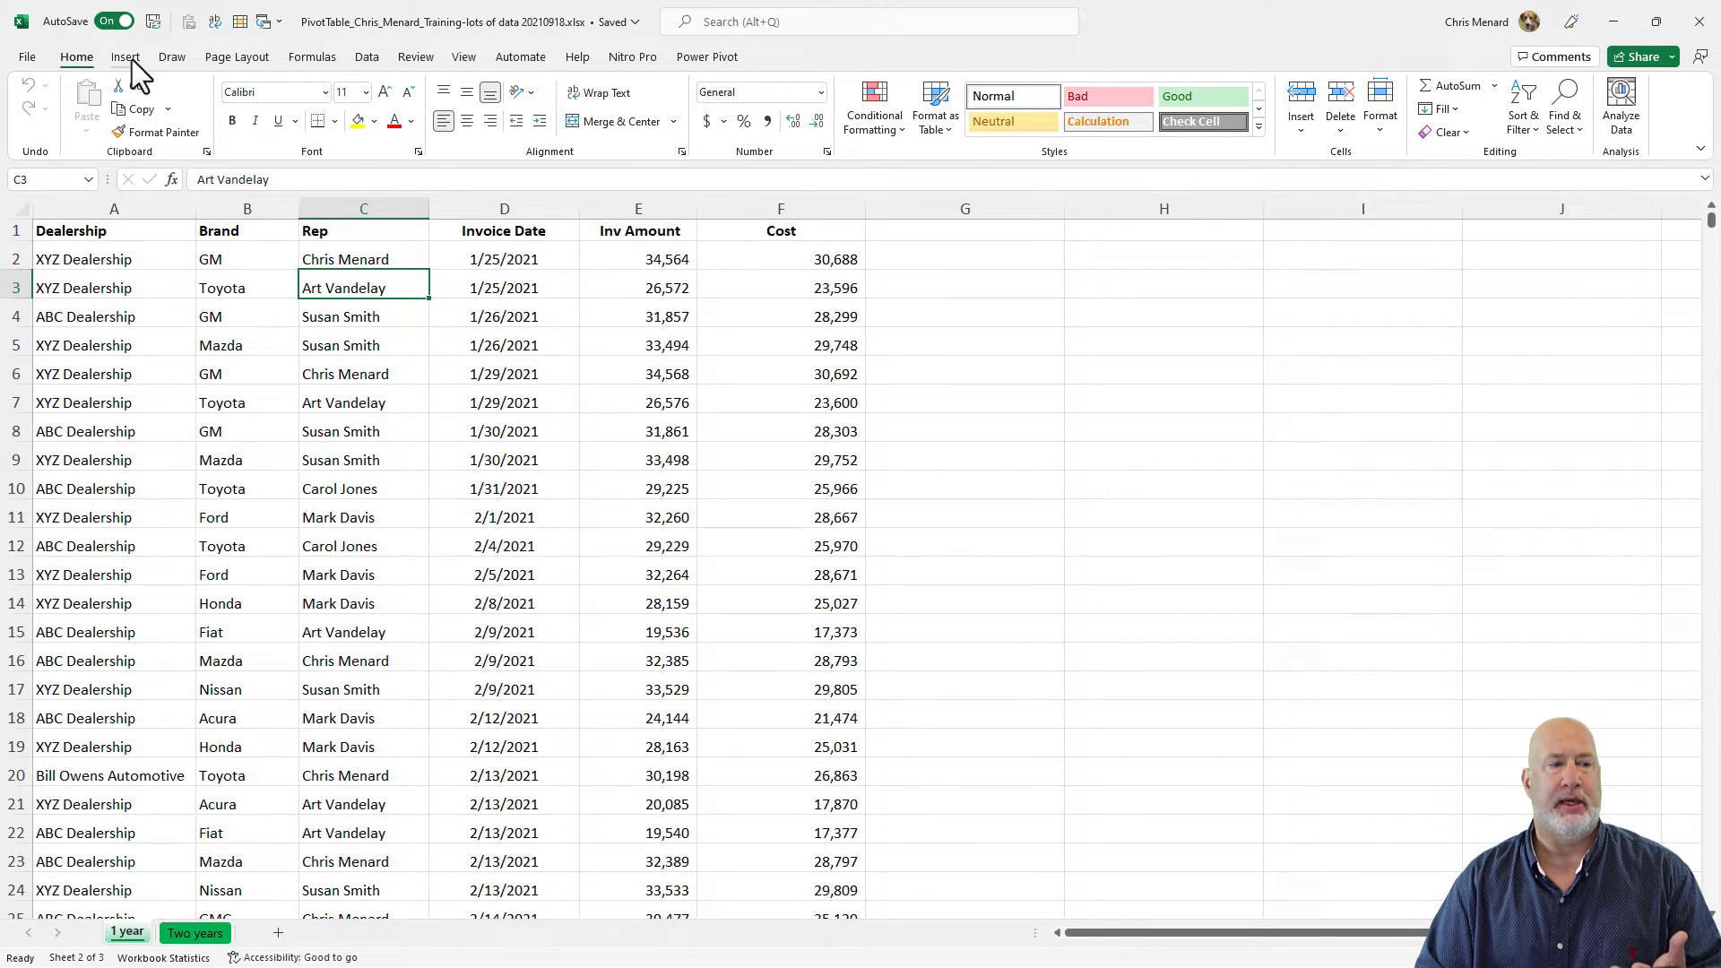
left_click(131, 61)
left_click(43, 98)
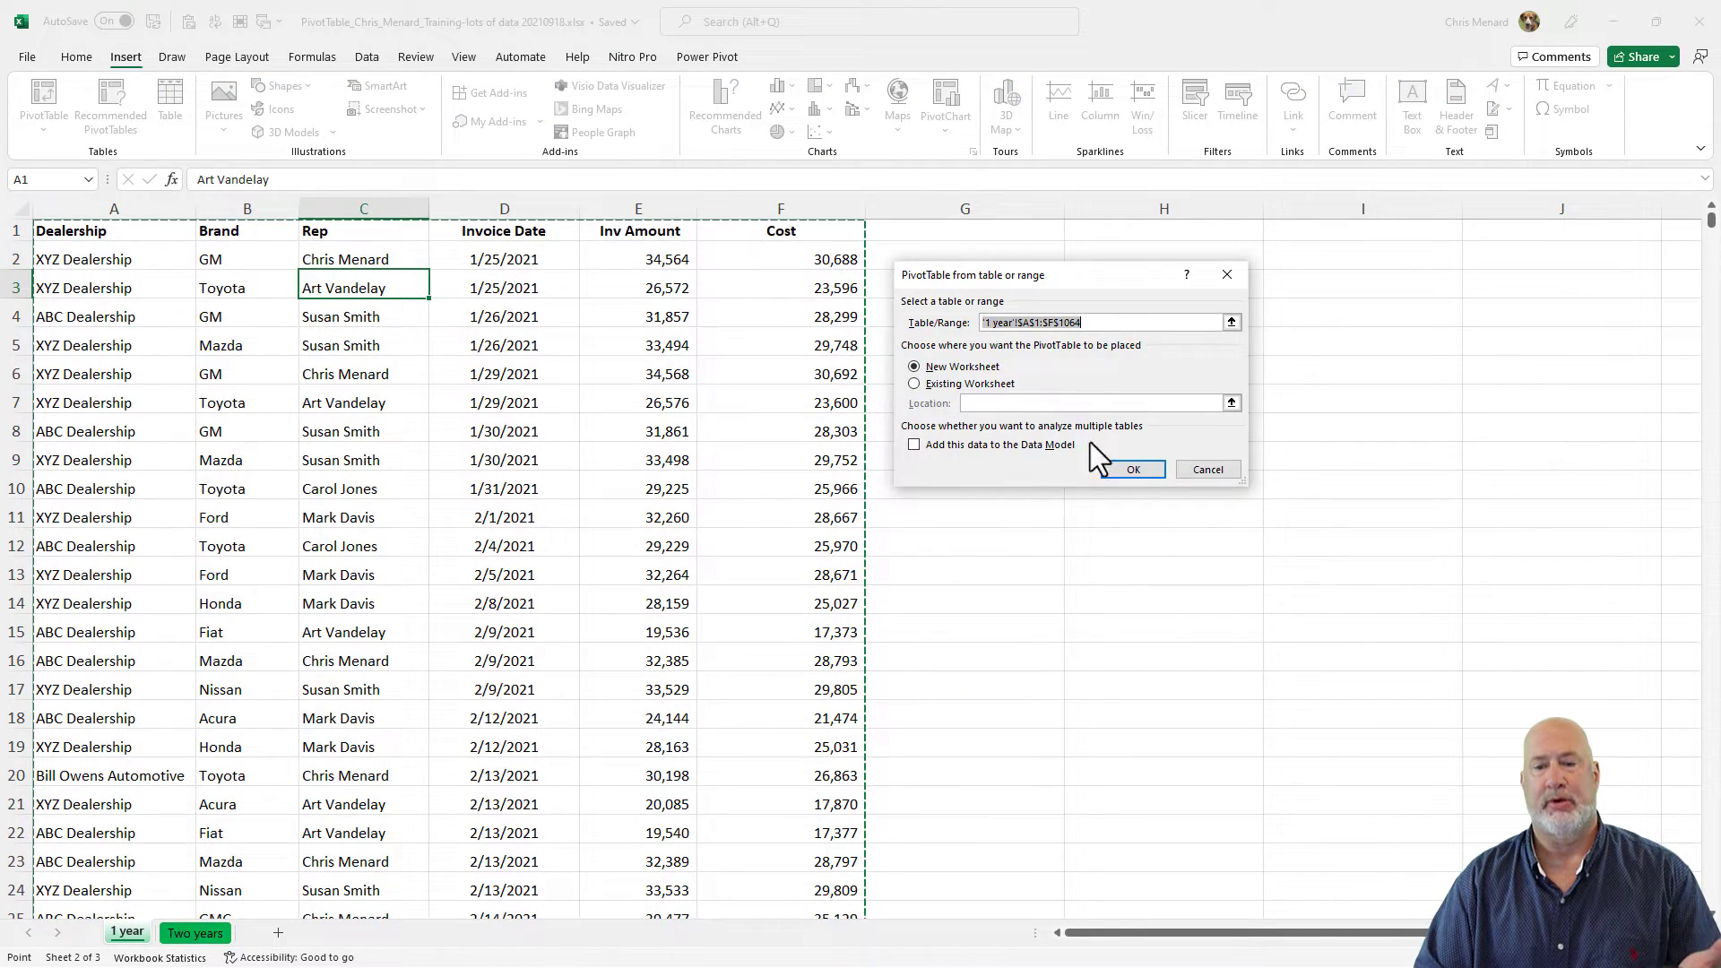
left_click(1131, 469)
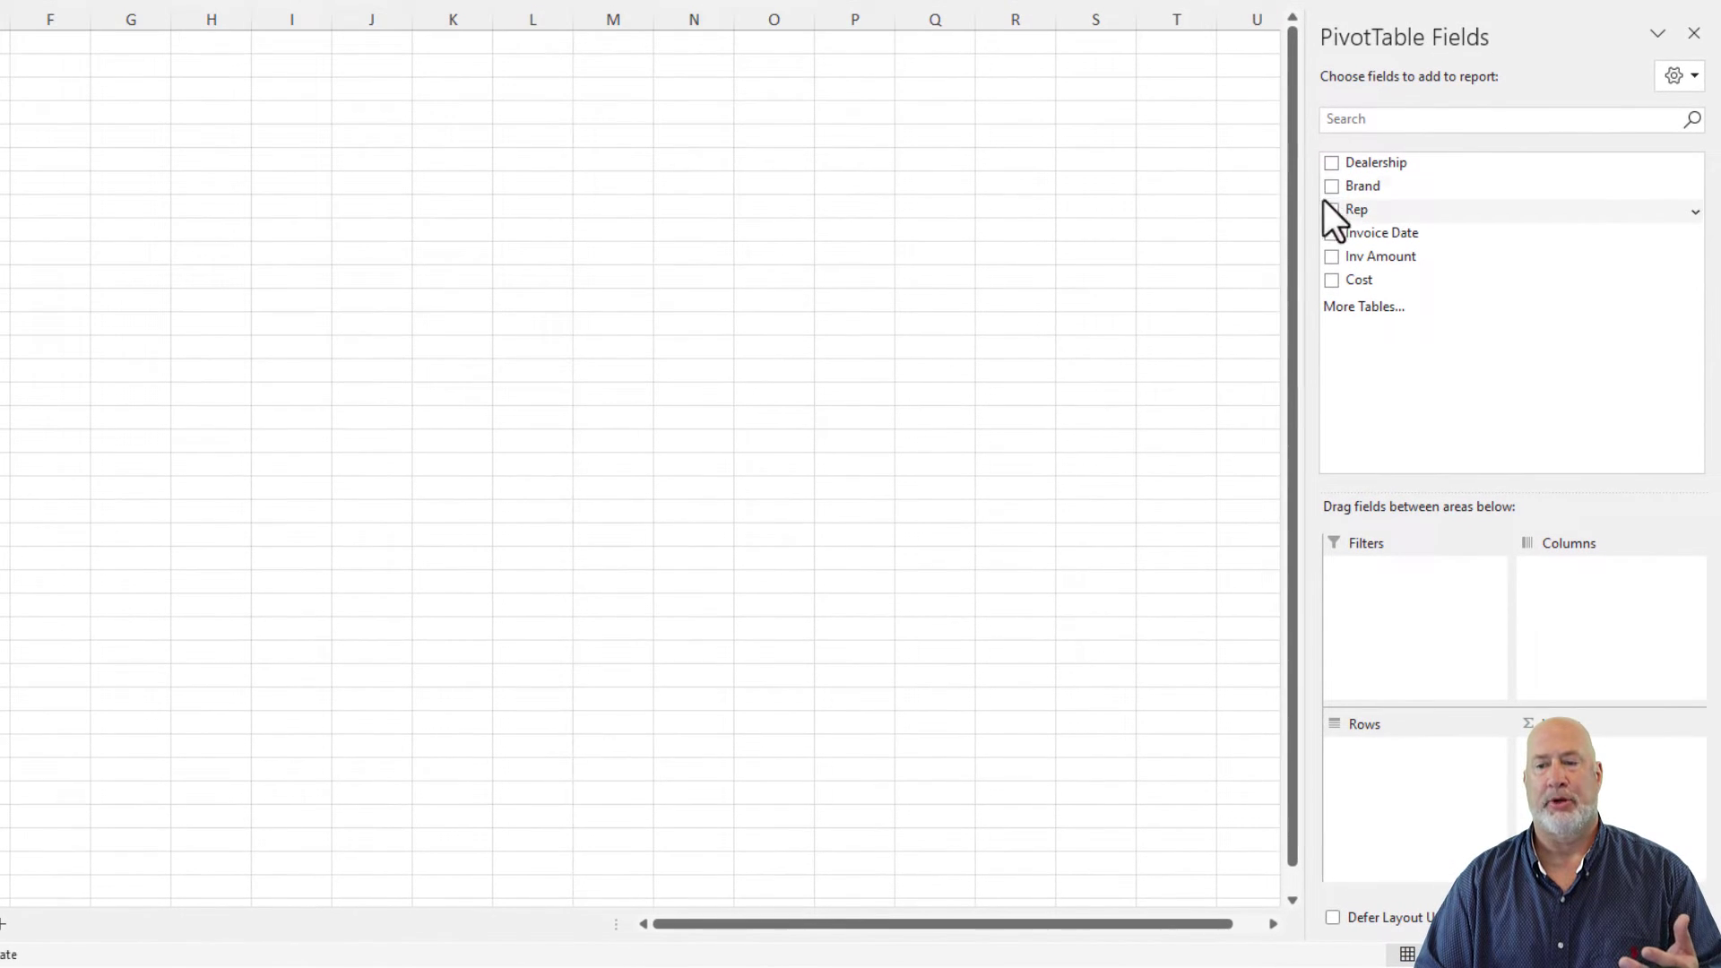
left_click(1333, 187)
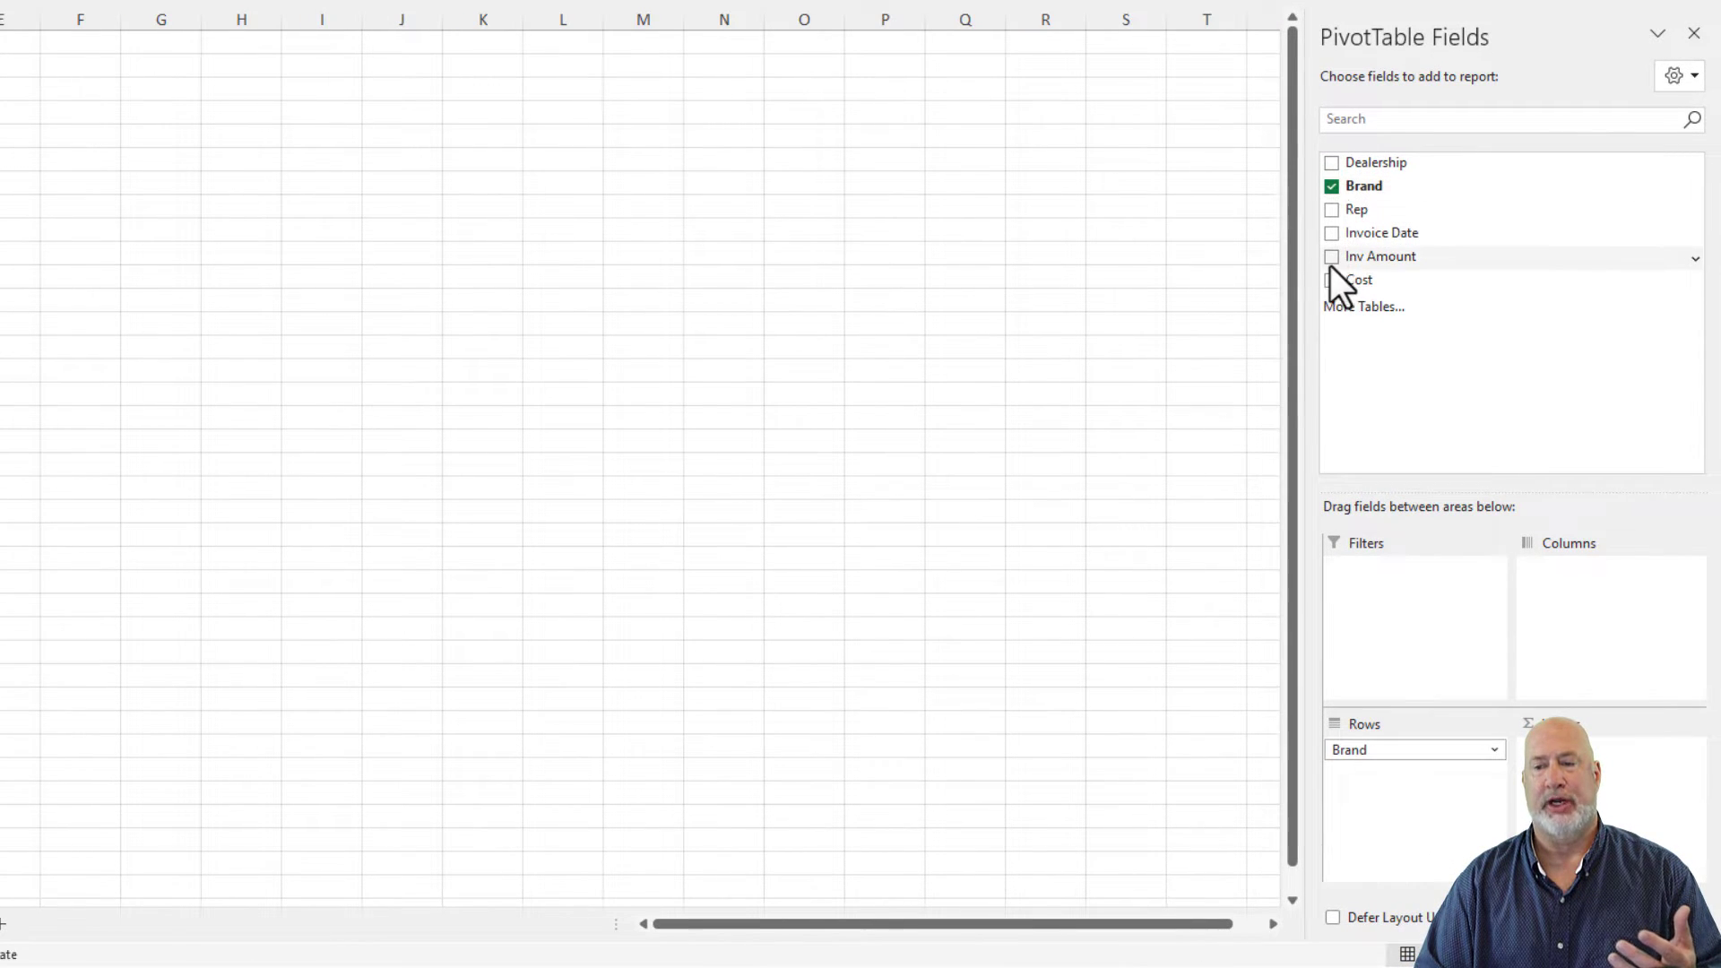
left_click(1331, 260)
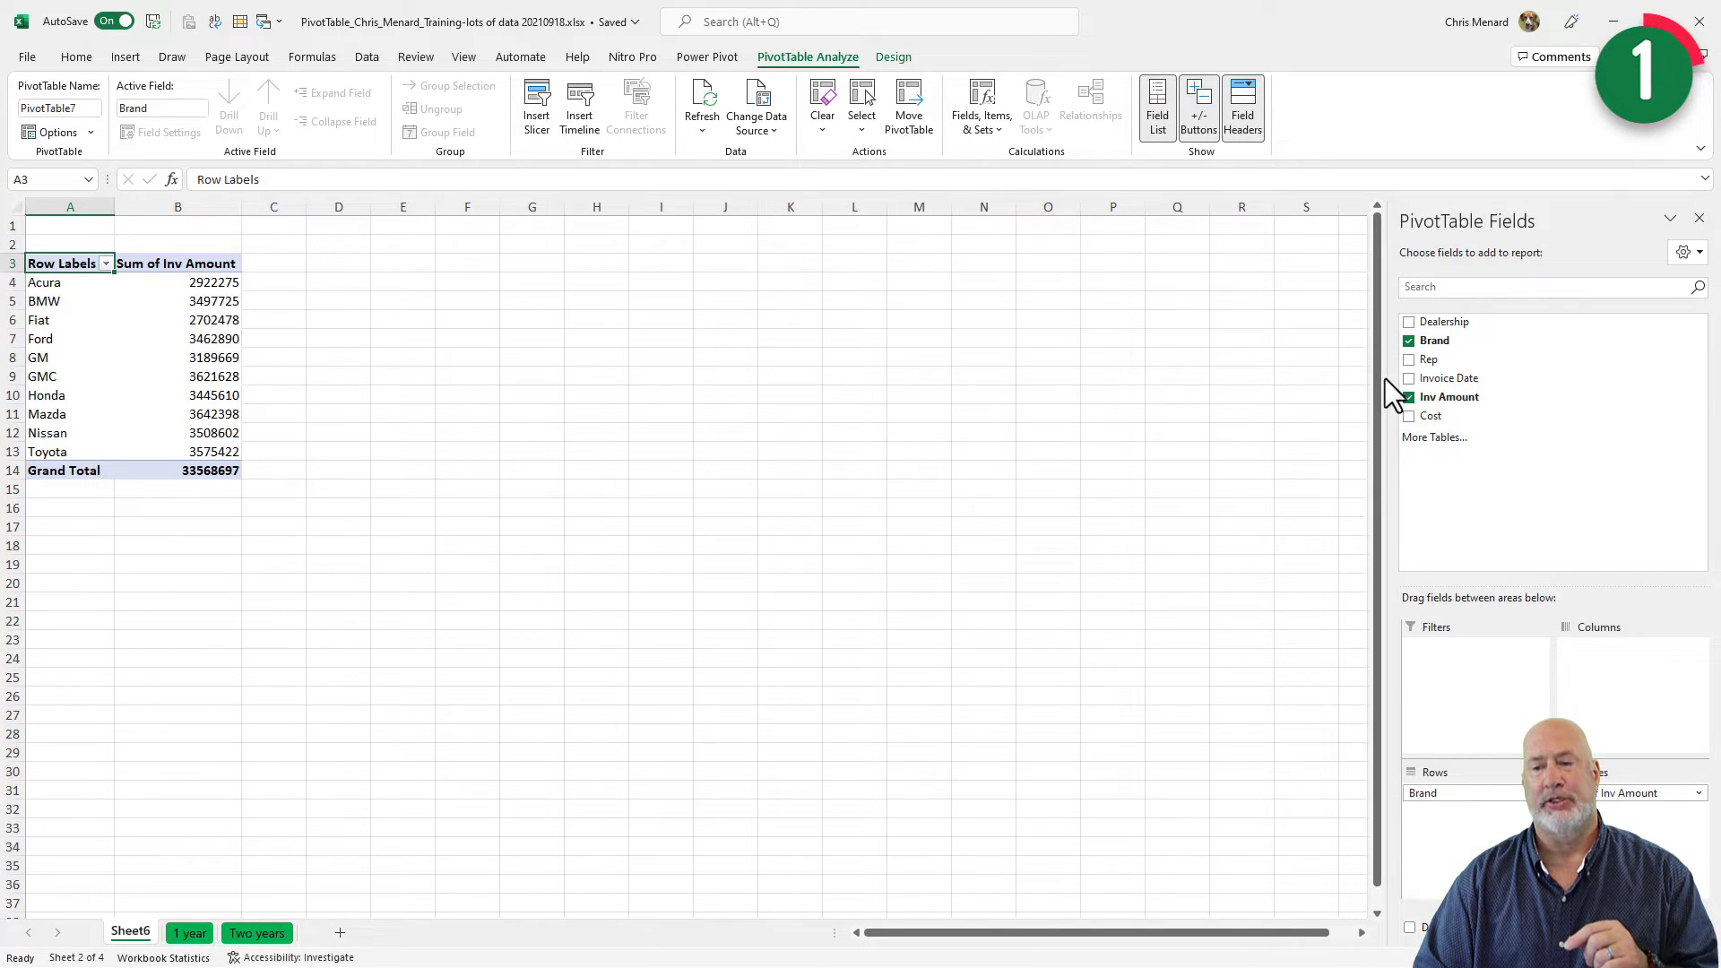
Drag the PivotTable Fields pane's left border leftward to widen it.
left_click_drag(1385, 378, 1317, 388)
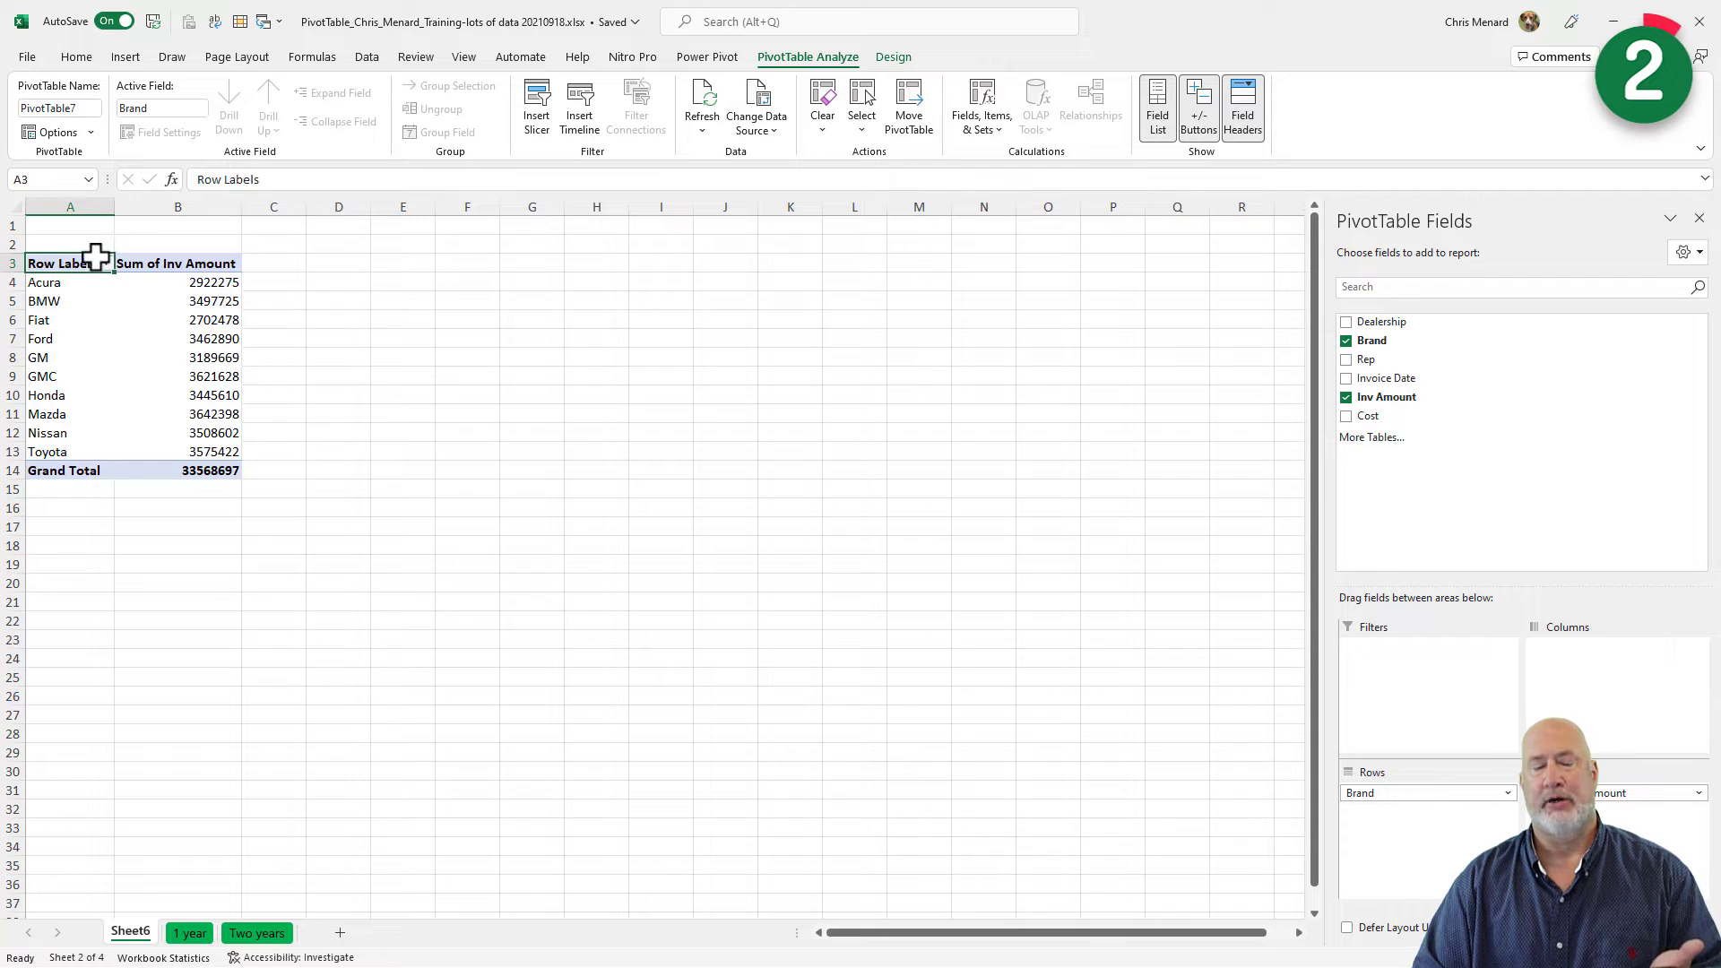
left_click(405, 284)
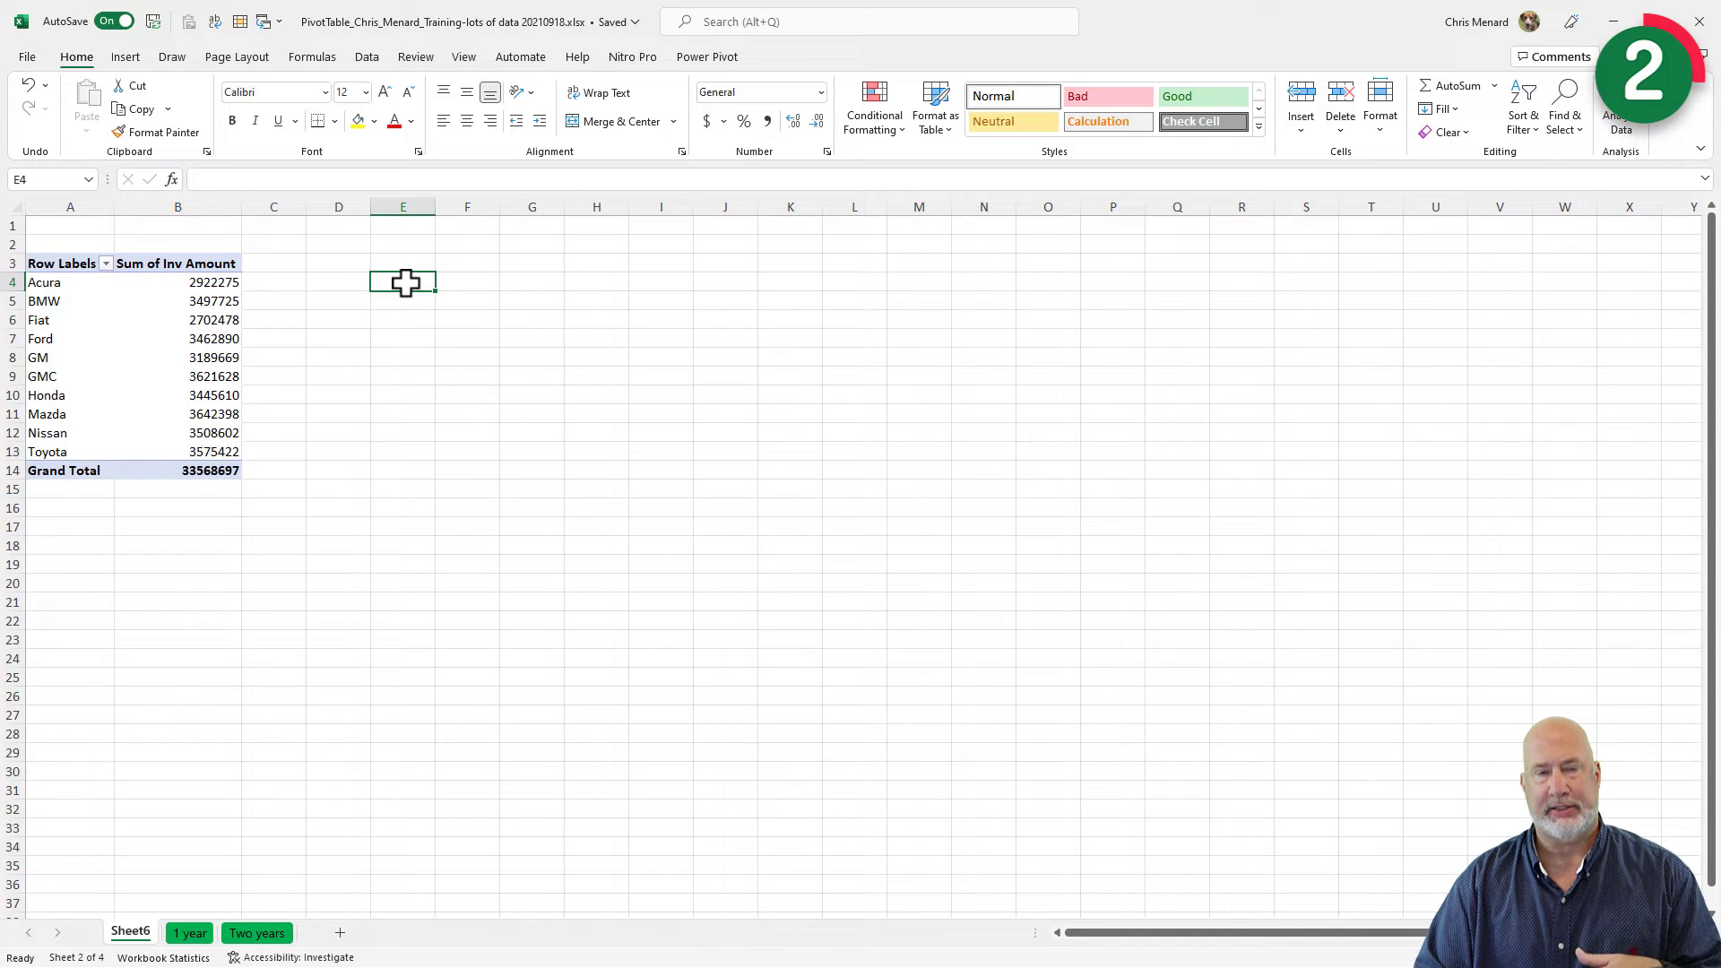
left_click(204, 299)
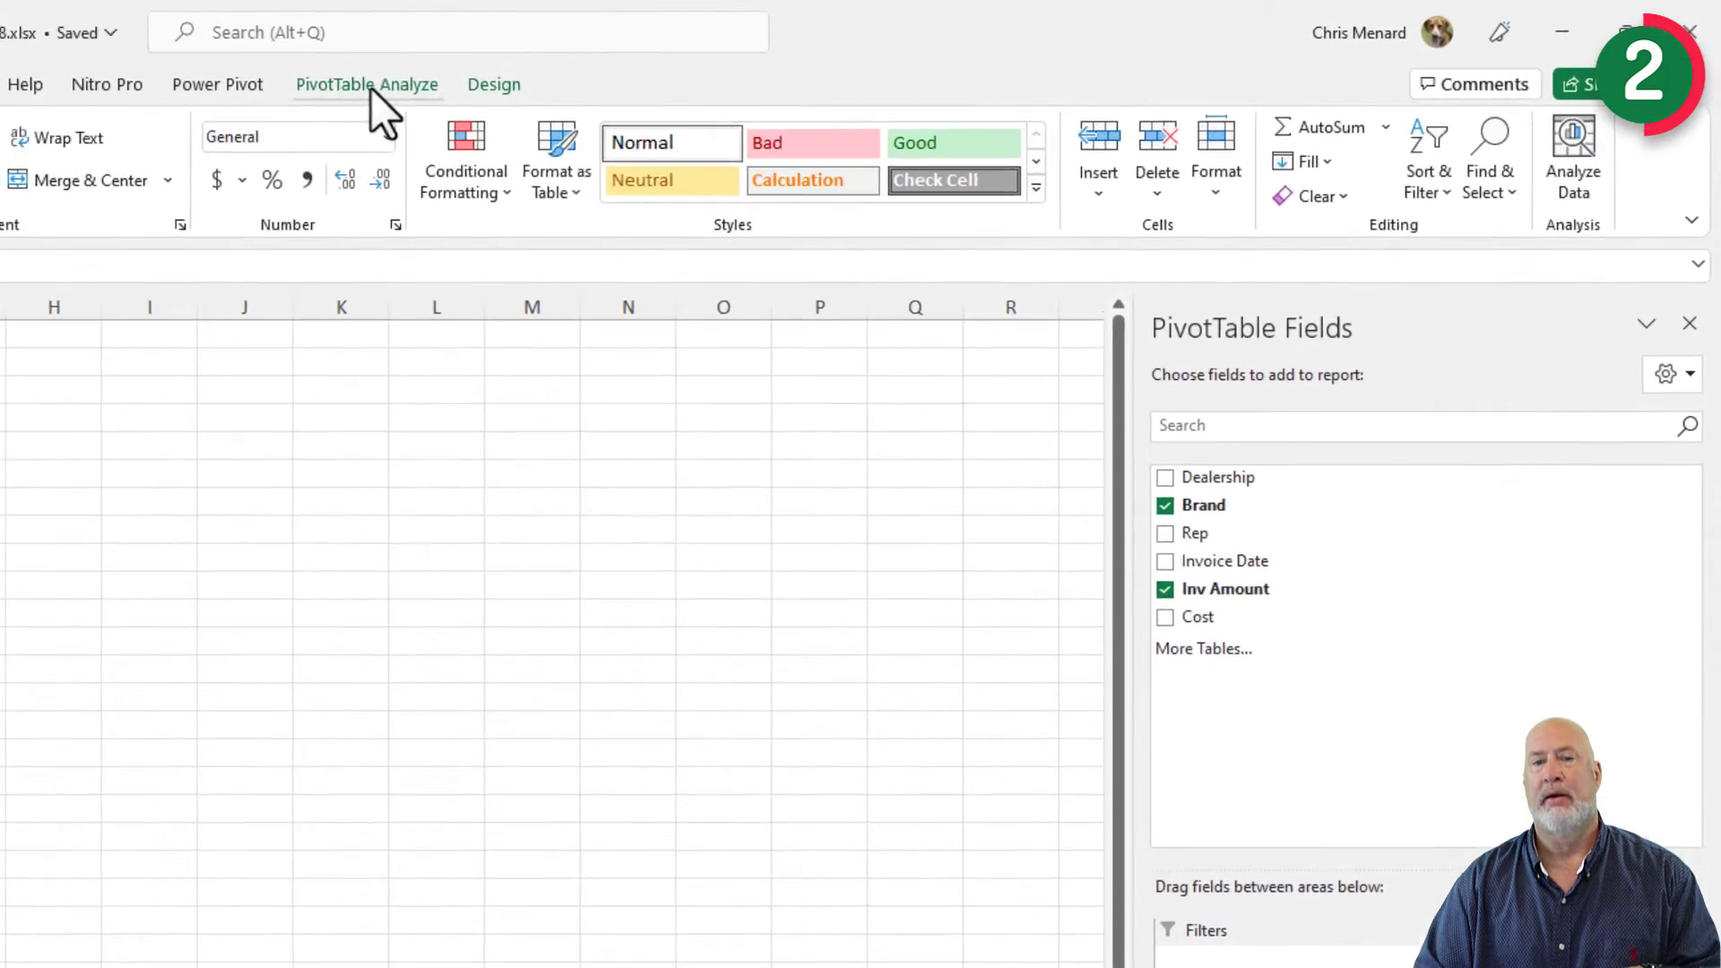
left_click(810, 59)
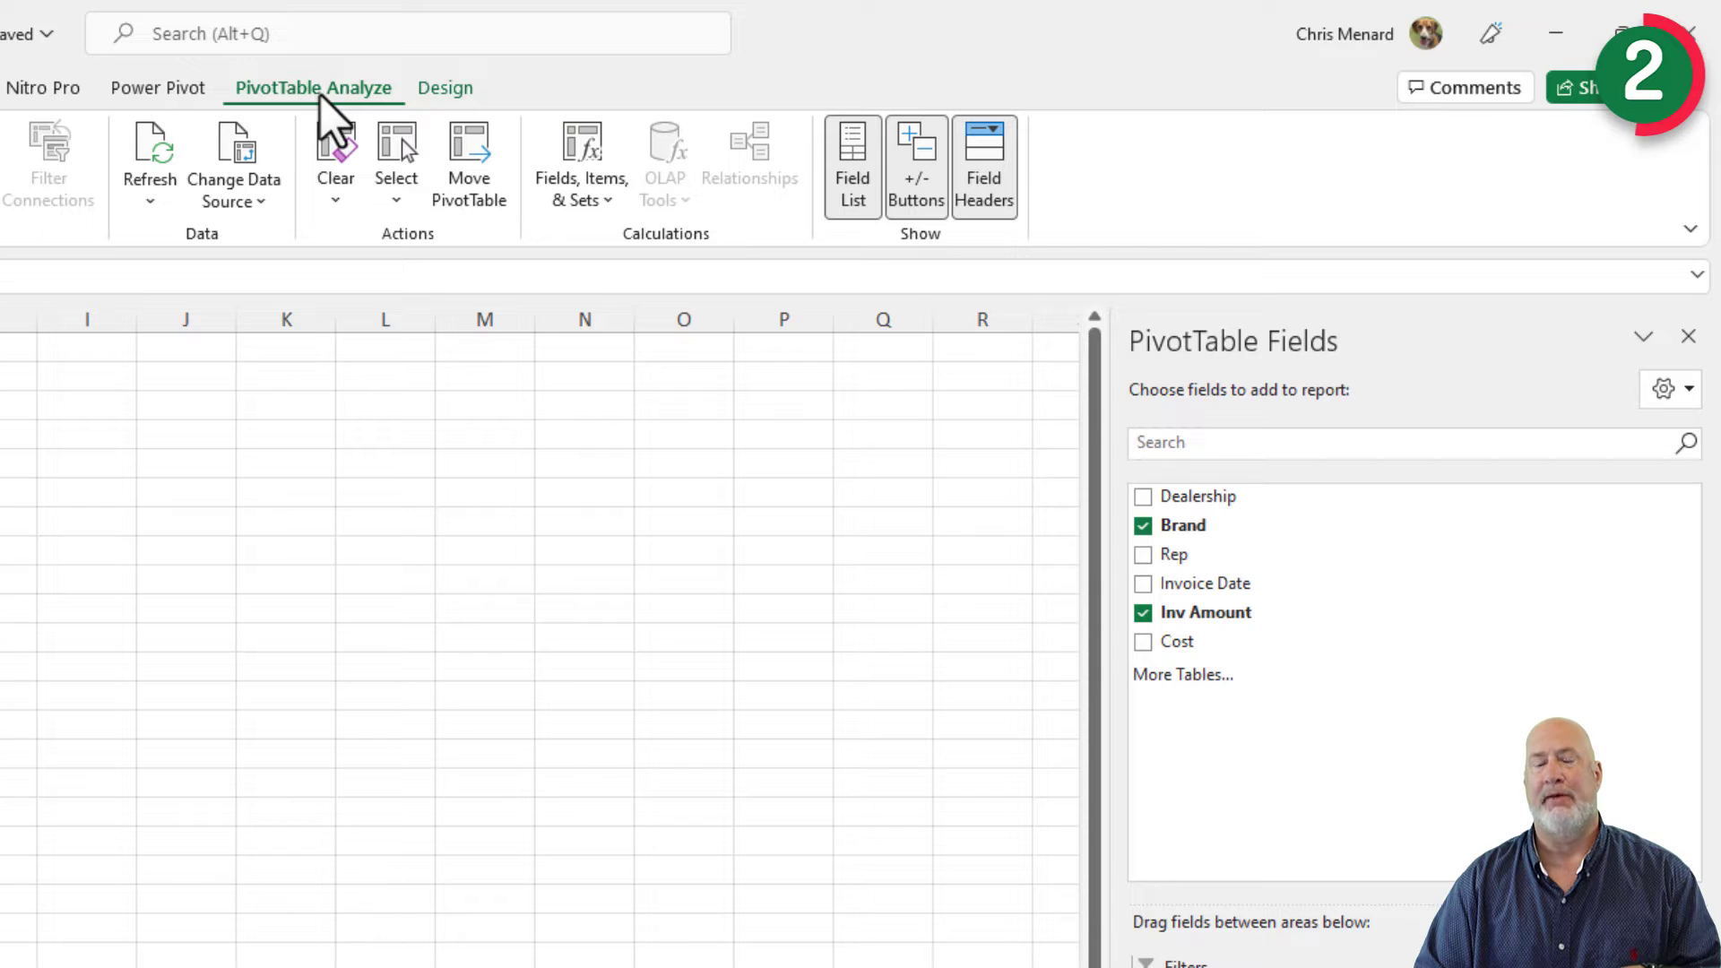
left_click(441, 90)
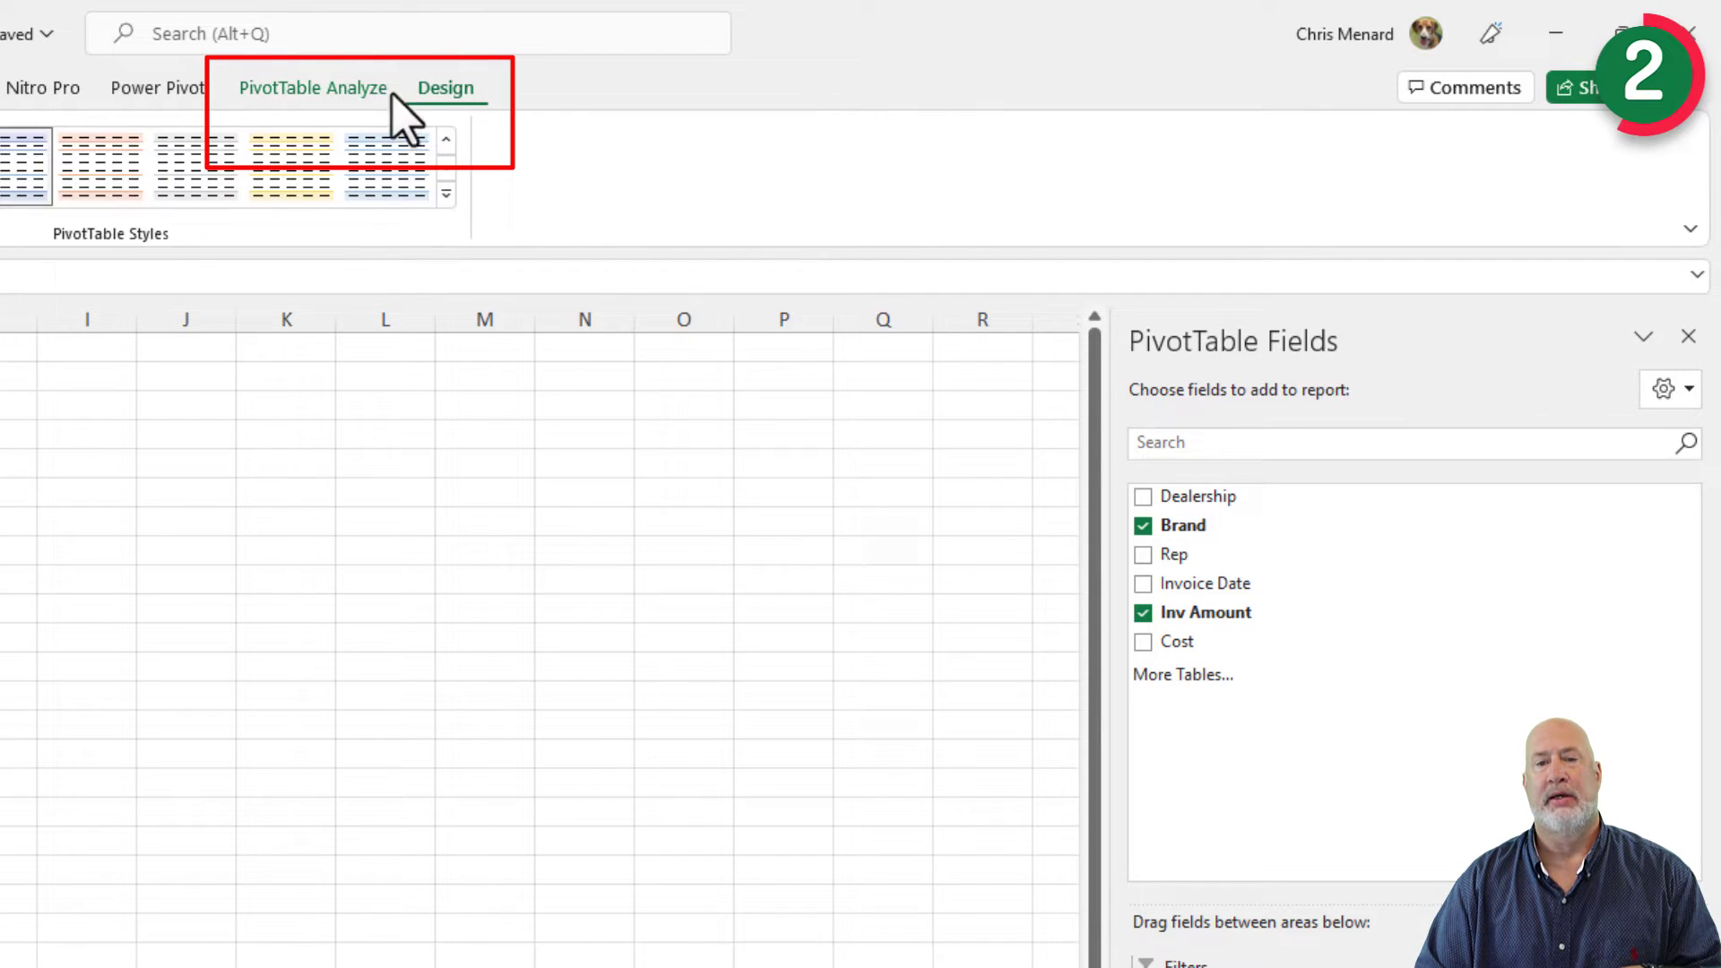
left_click(367, 89)
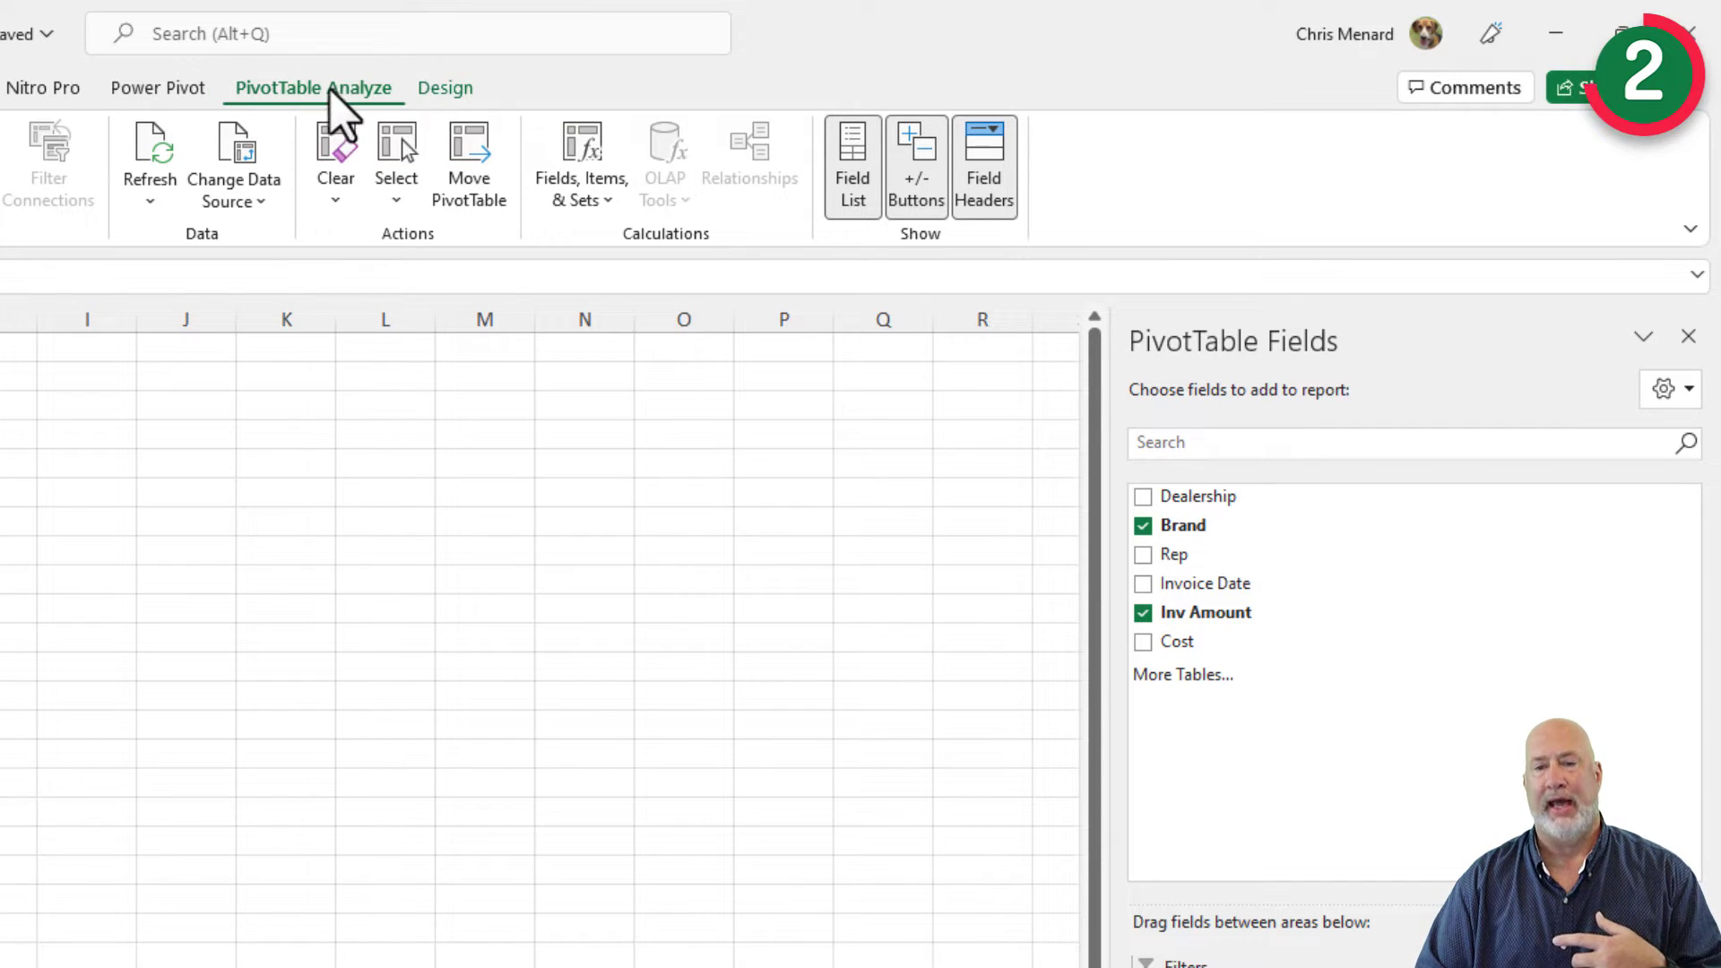
left_click(853, 188)
left_click(852, 189)
left_click(852, 188)
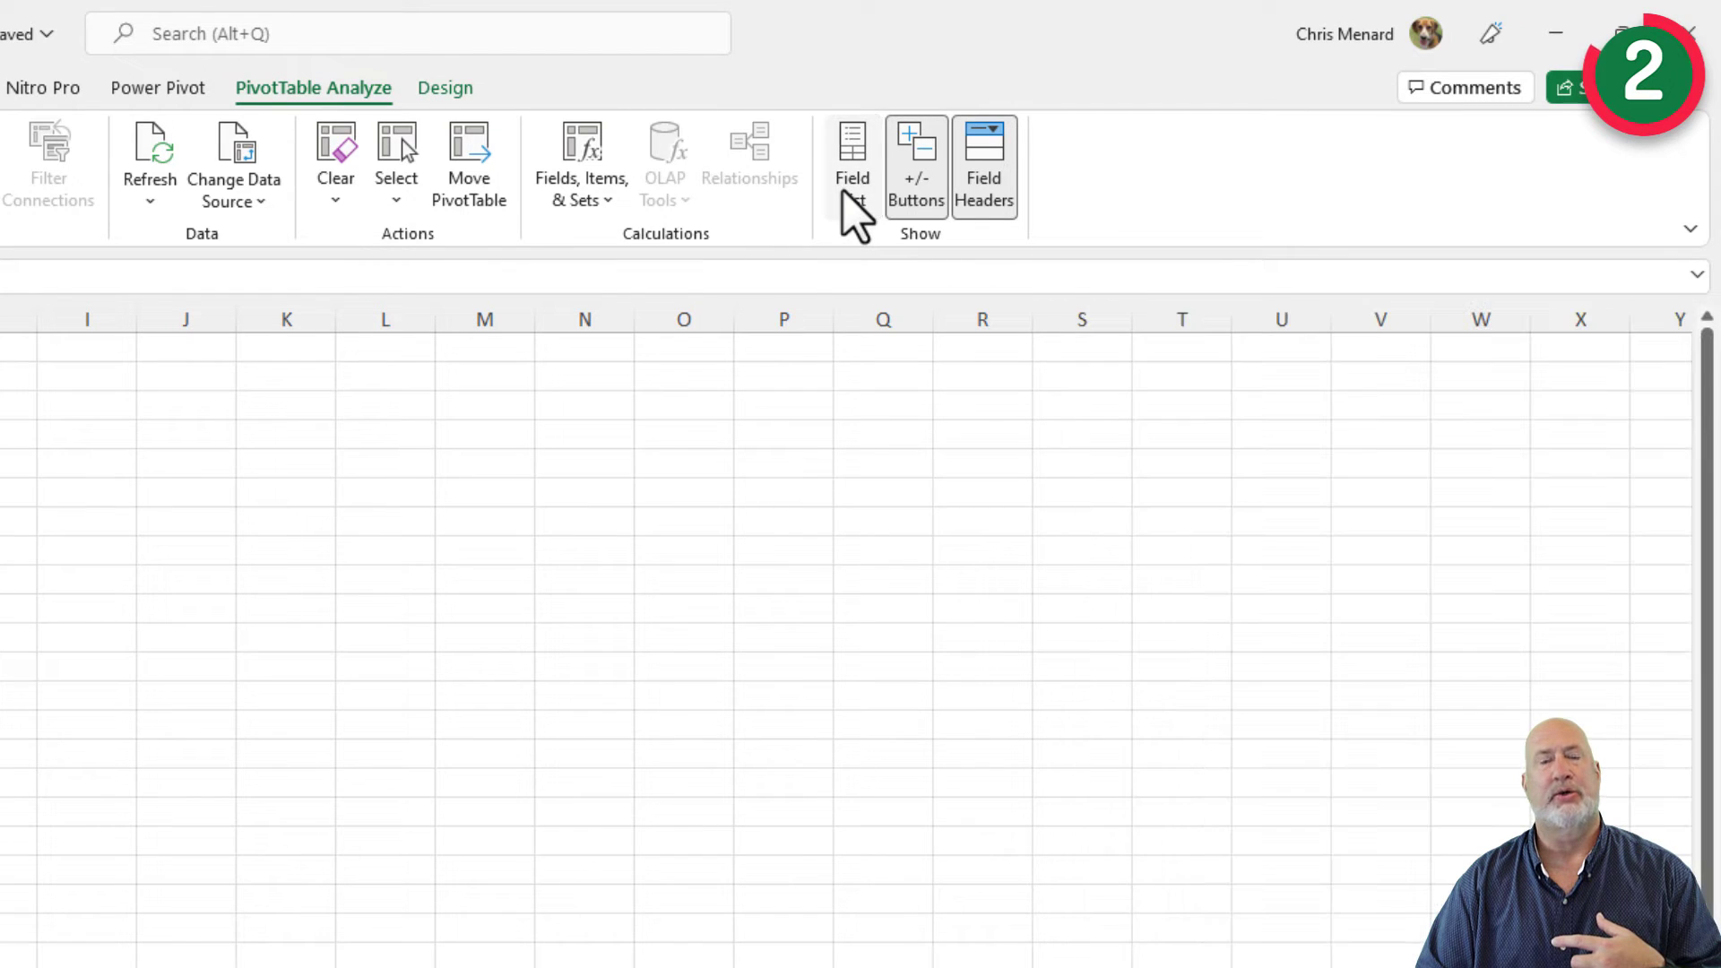
left_click(847, 192)
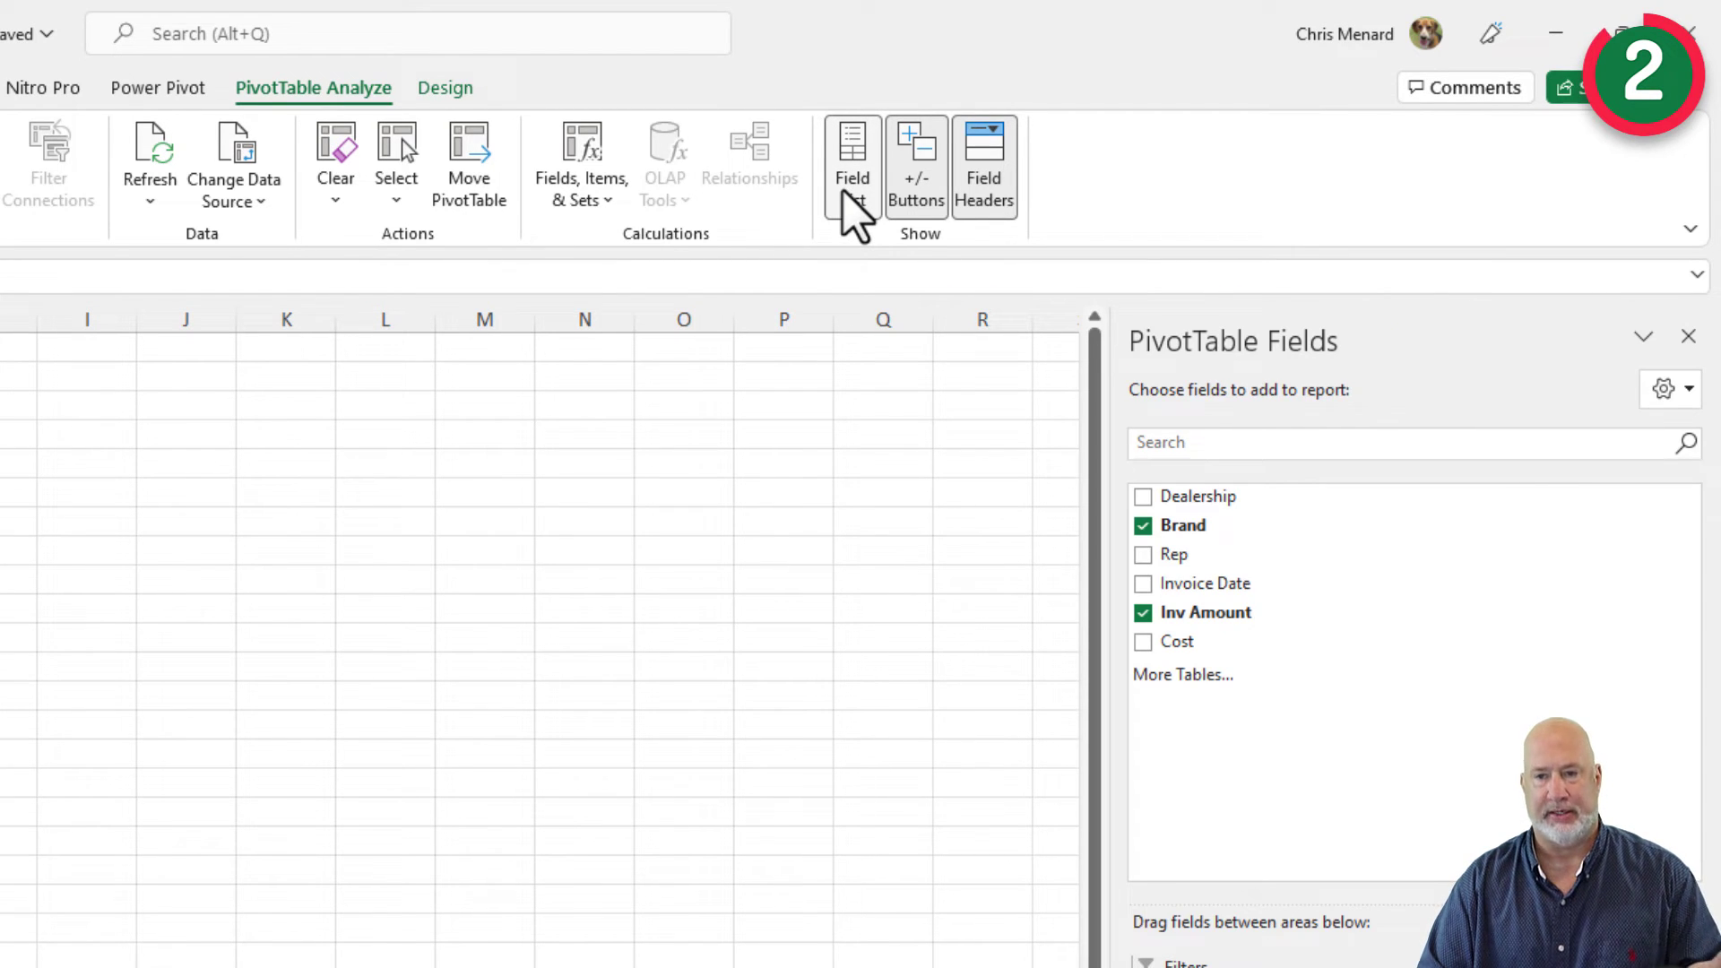
left_click(852, 188)
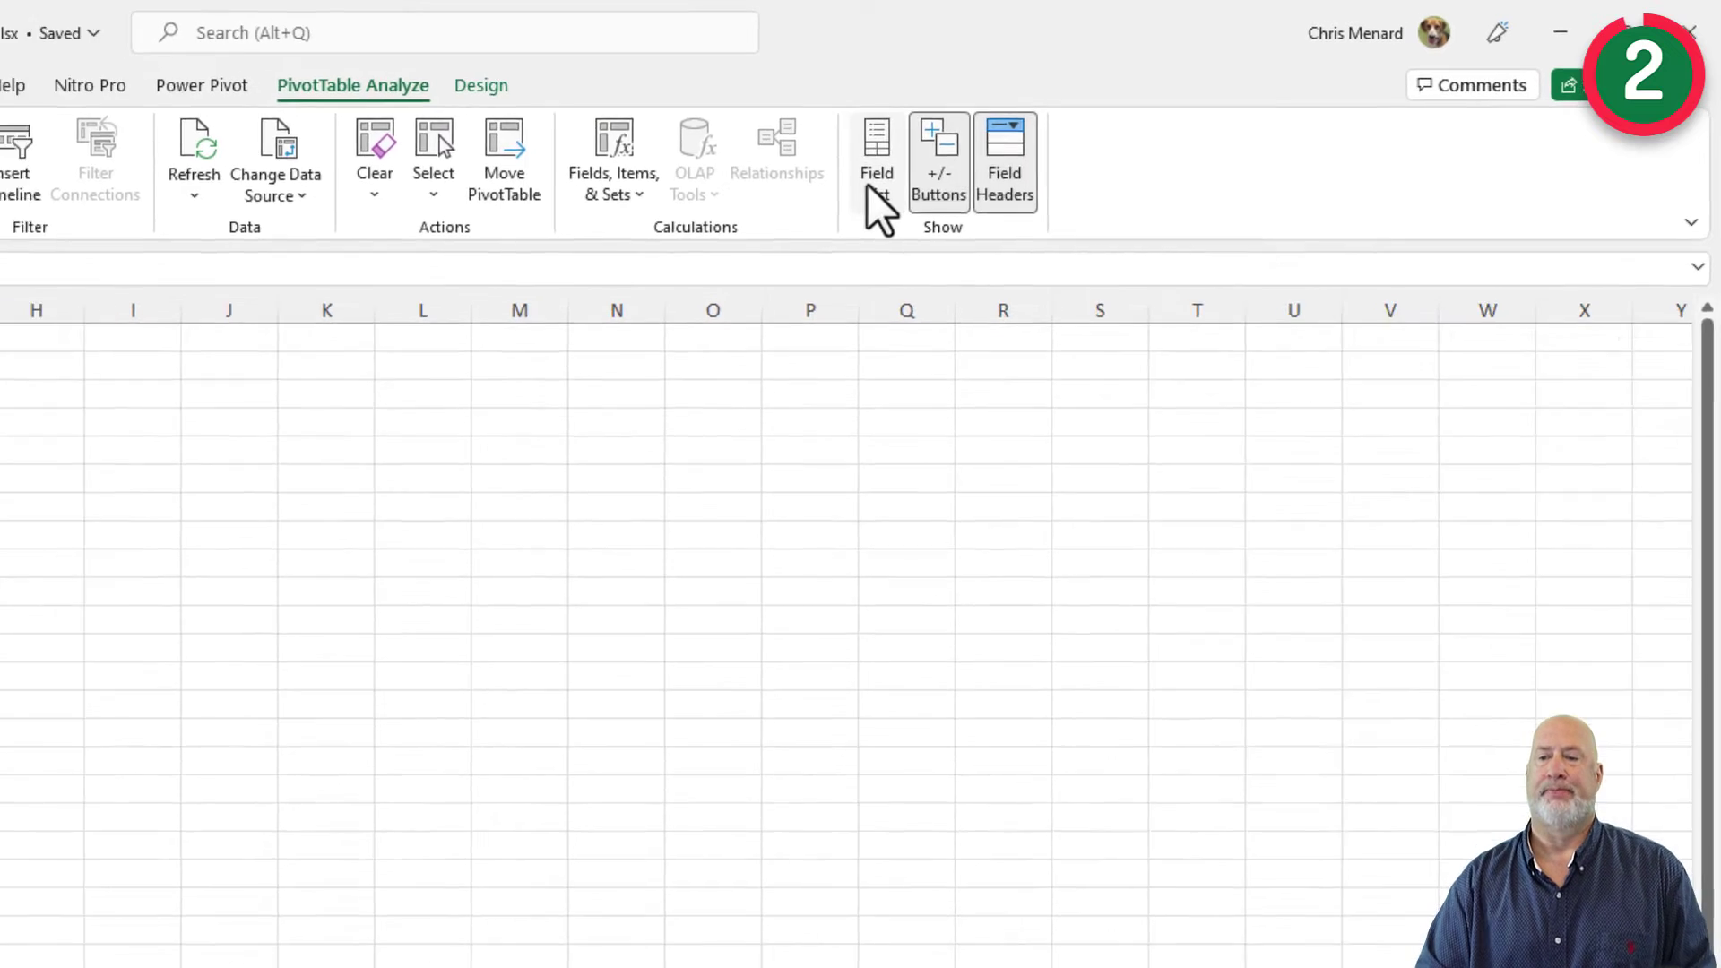
left_click(852, 189)
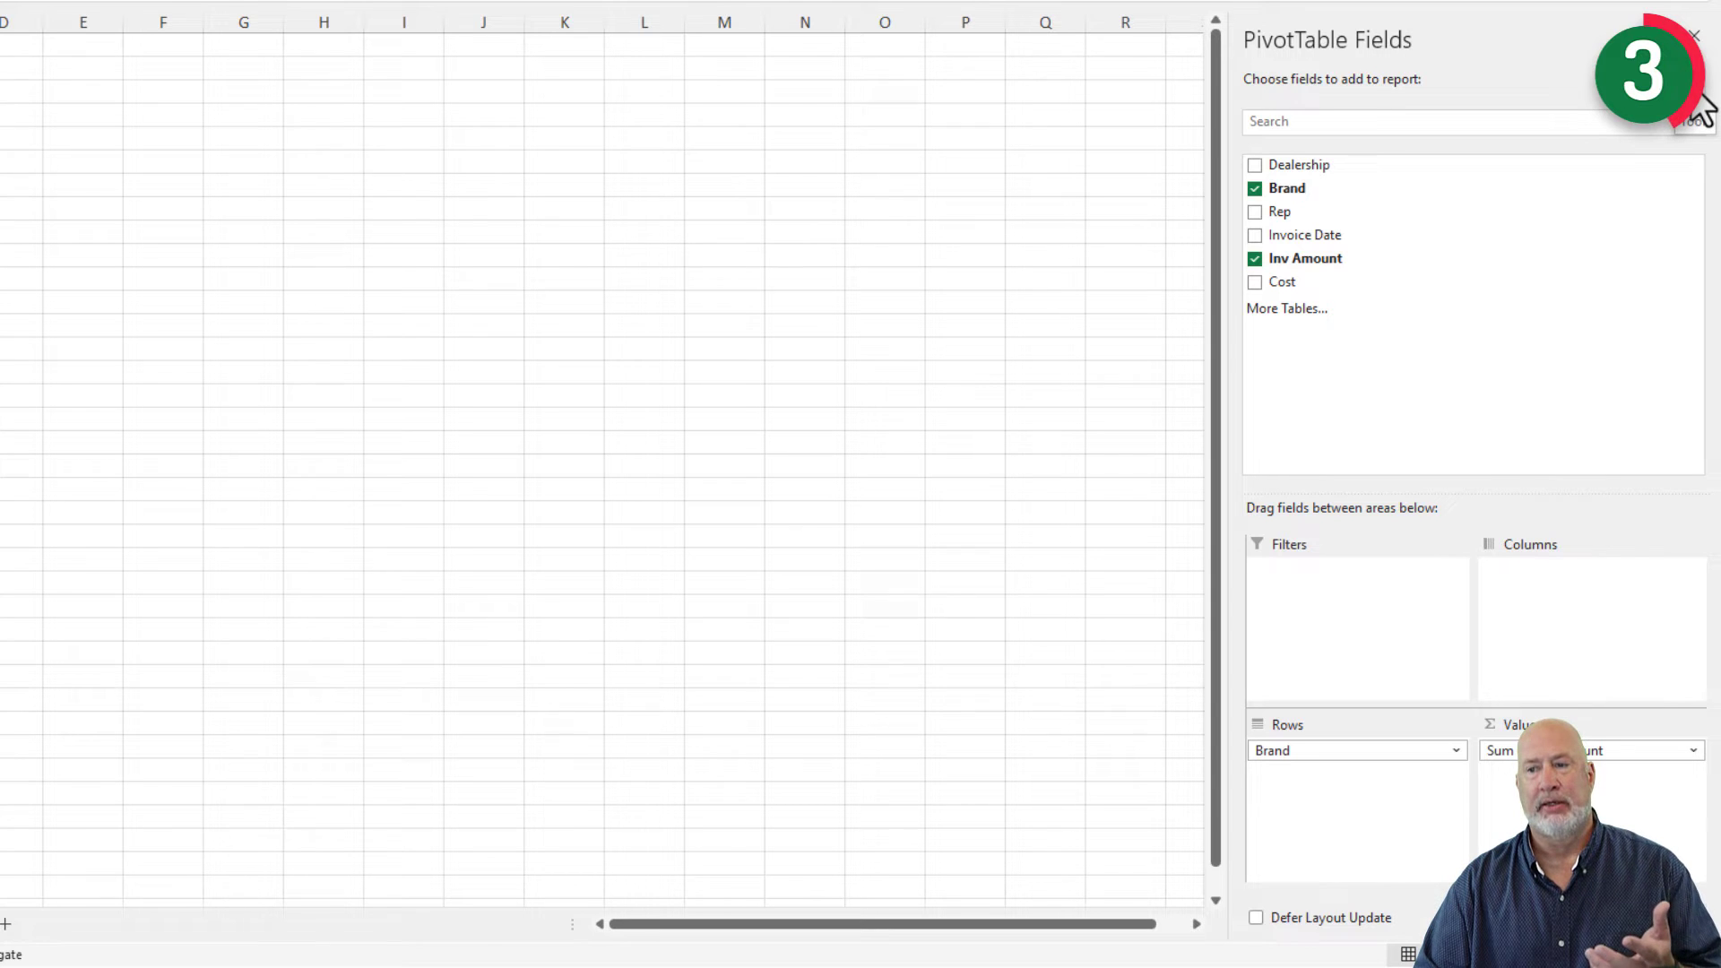
Switch the field list to the side-by-side Fields and Areas layout and widen the pane.
left_click(1698, 104)
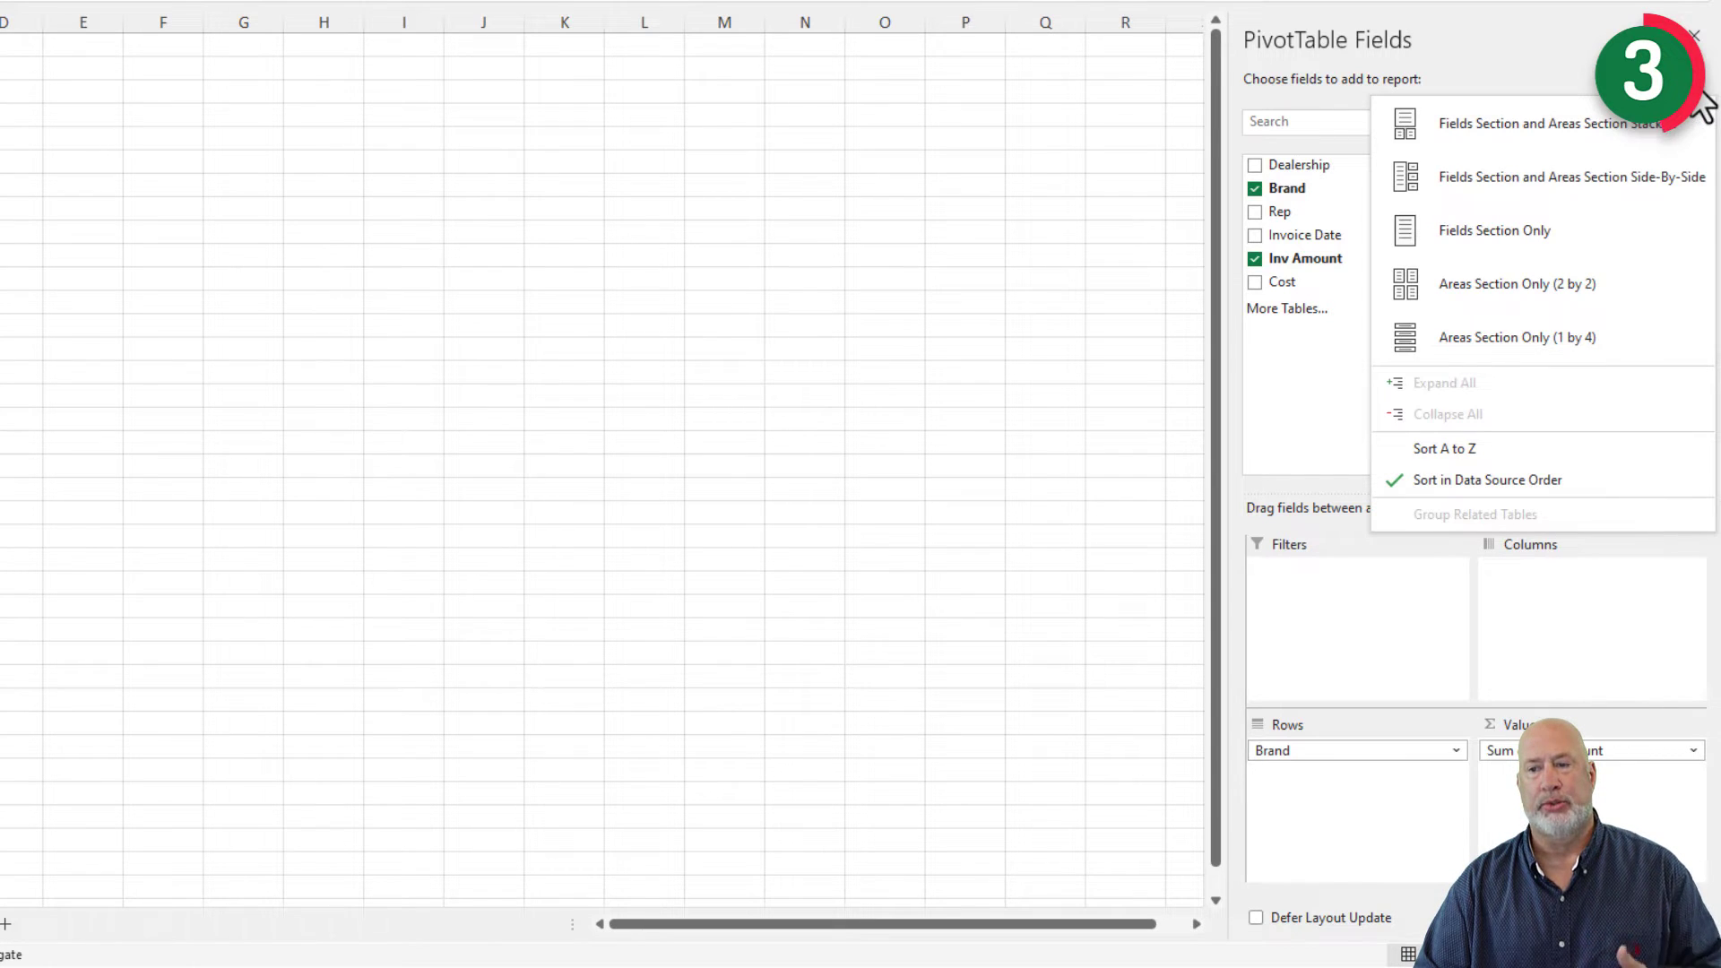
left_click(1504, 179)
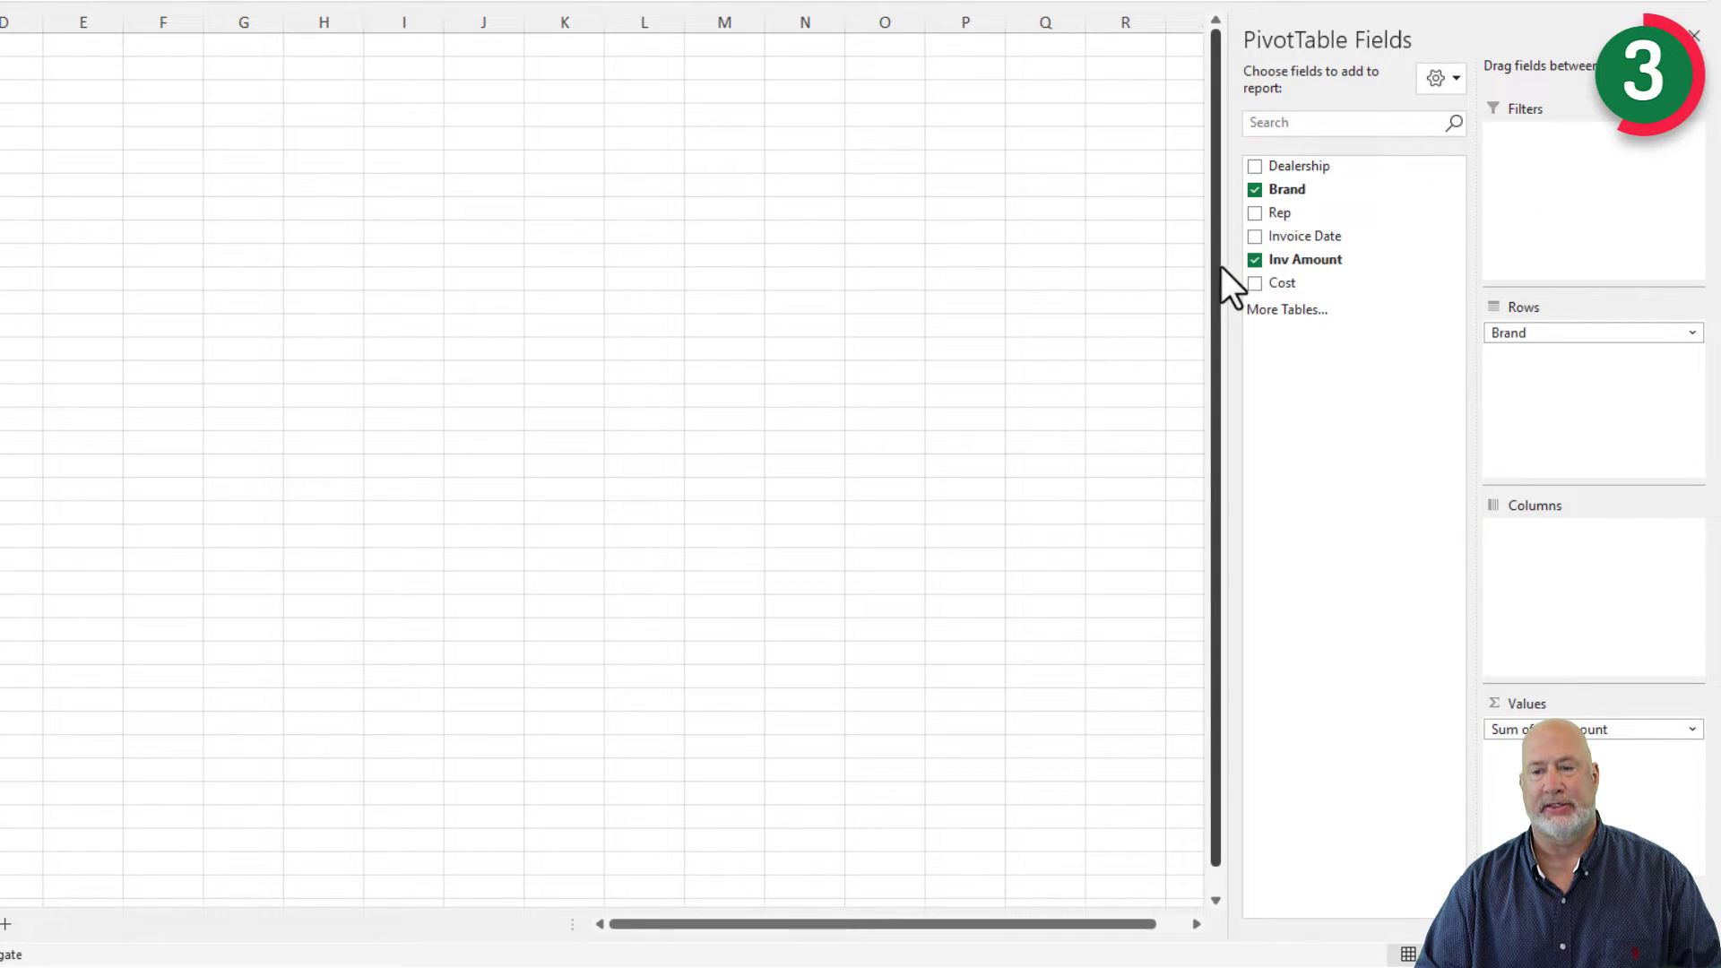
left_click_drag(1221, 268, 1041, 280)
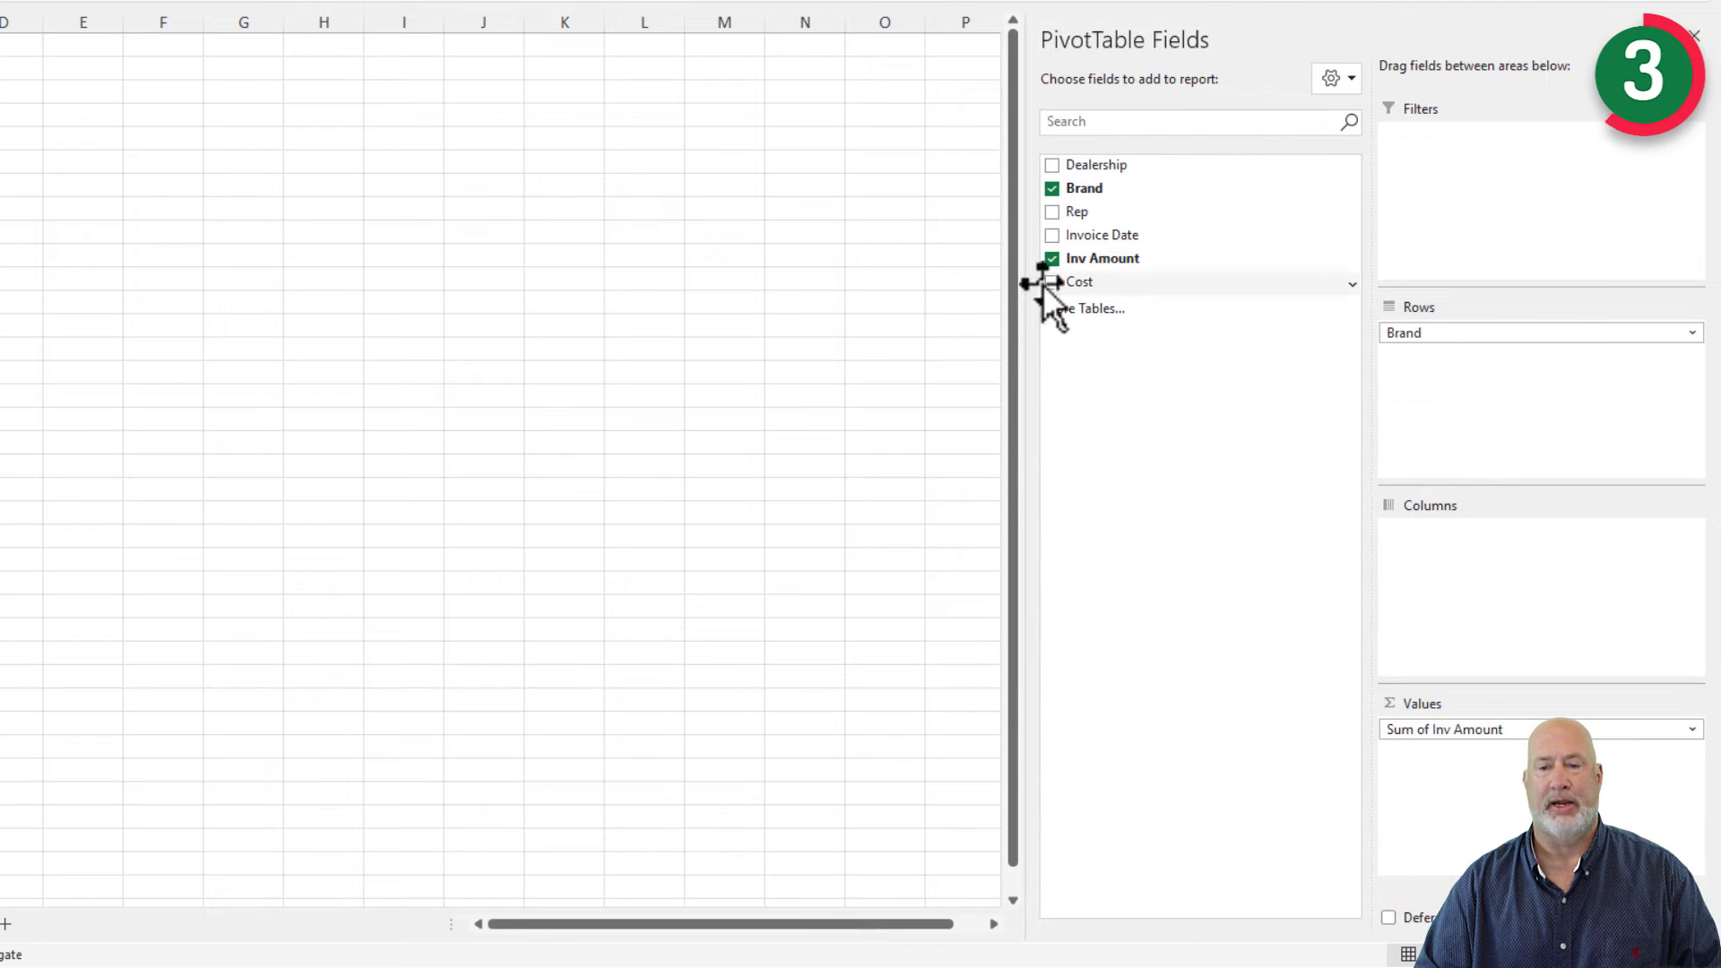
Re-add Brand as the row field and Sum of Inv Amount as the value.
left_click(1050, 259)
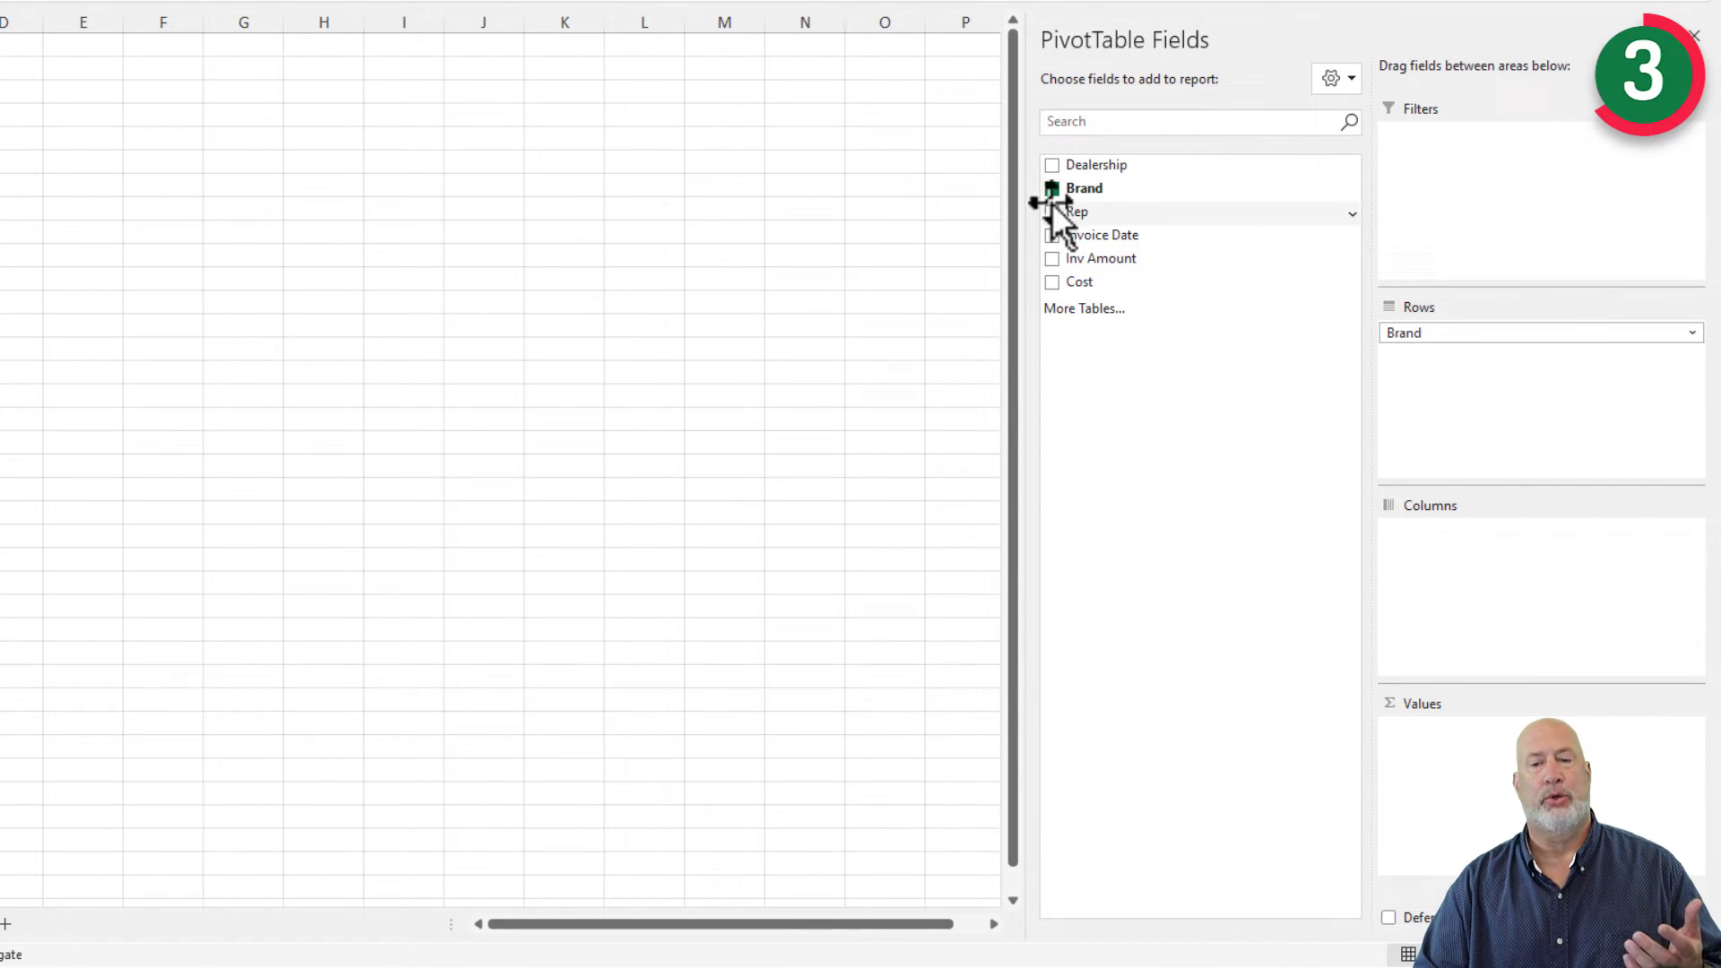
left_click(1051, 190)
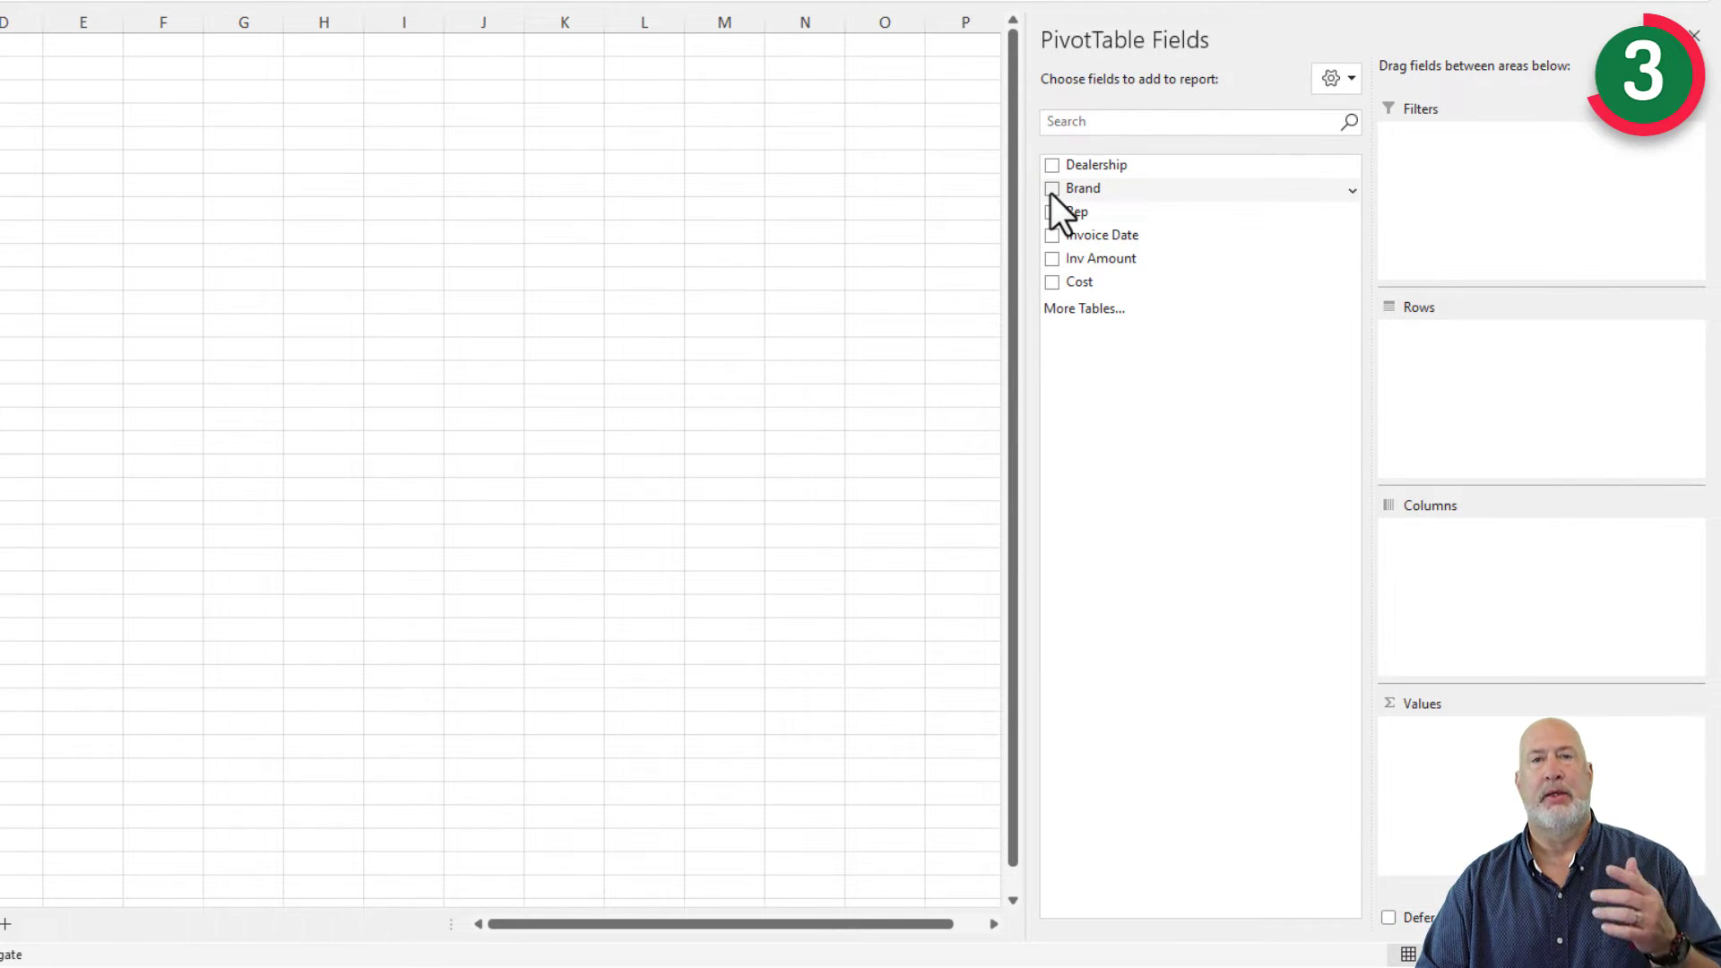
left_click(1050, 190)
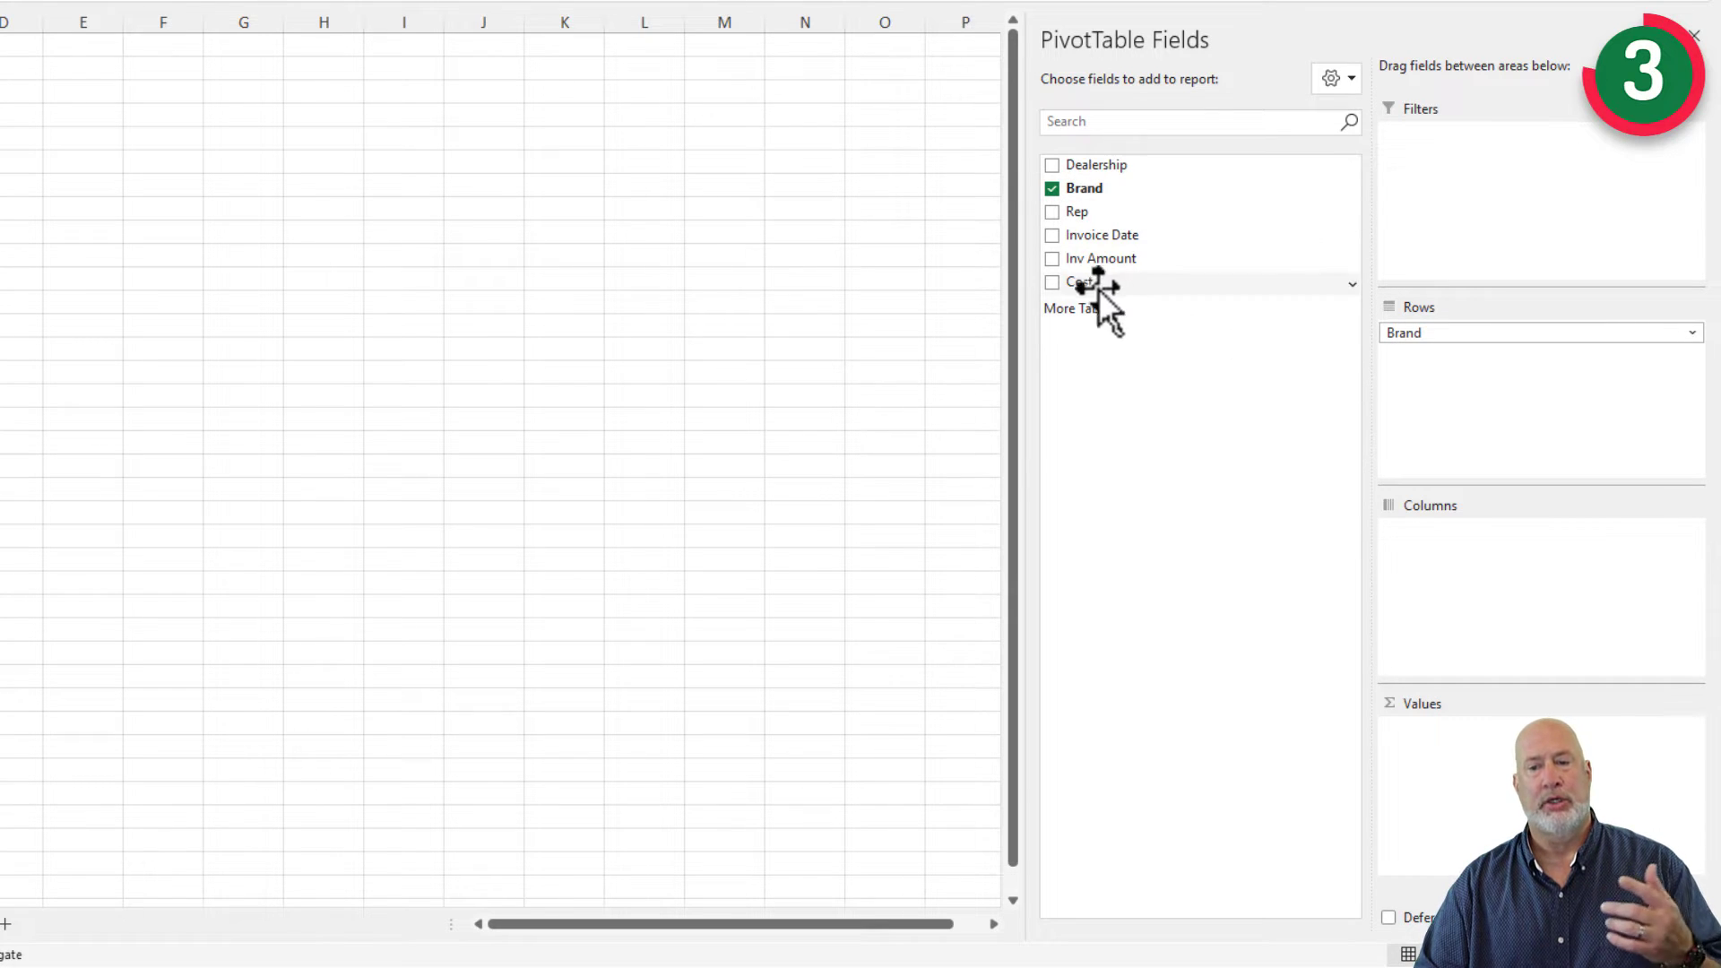
left_click(1052, 260)
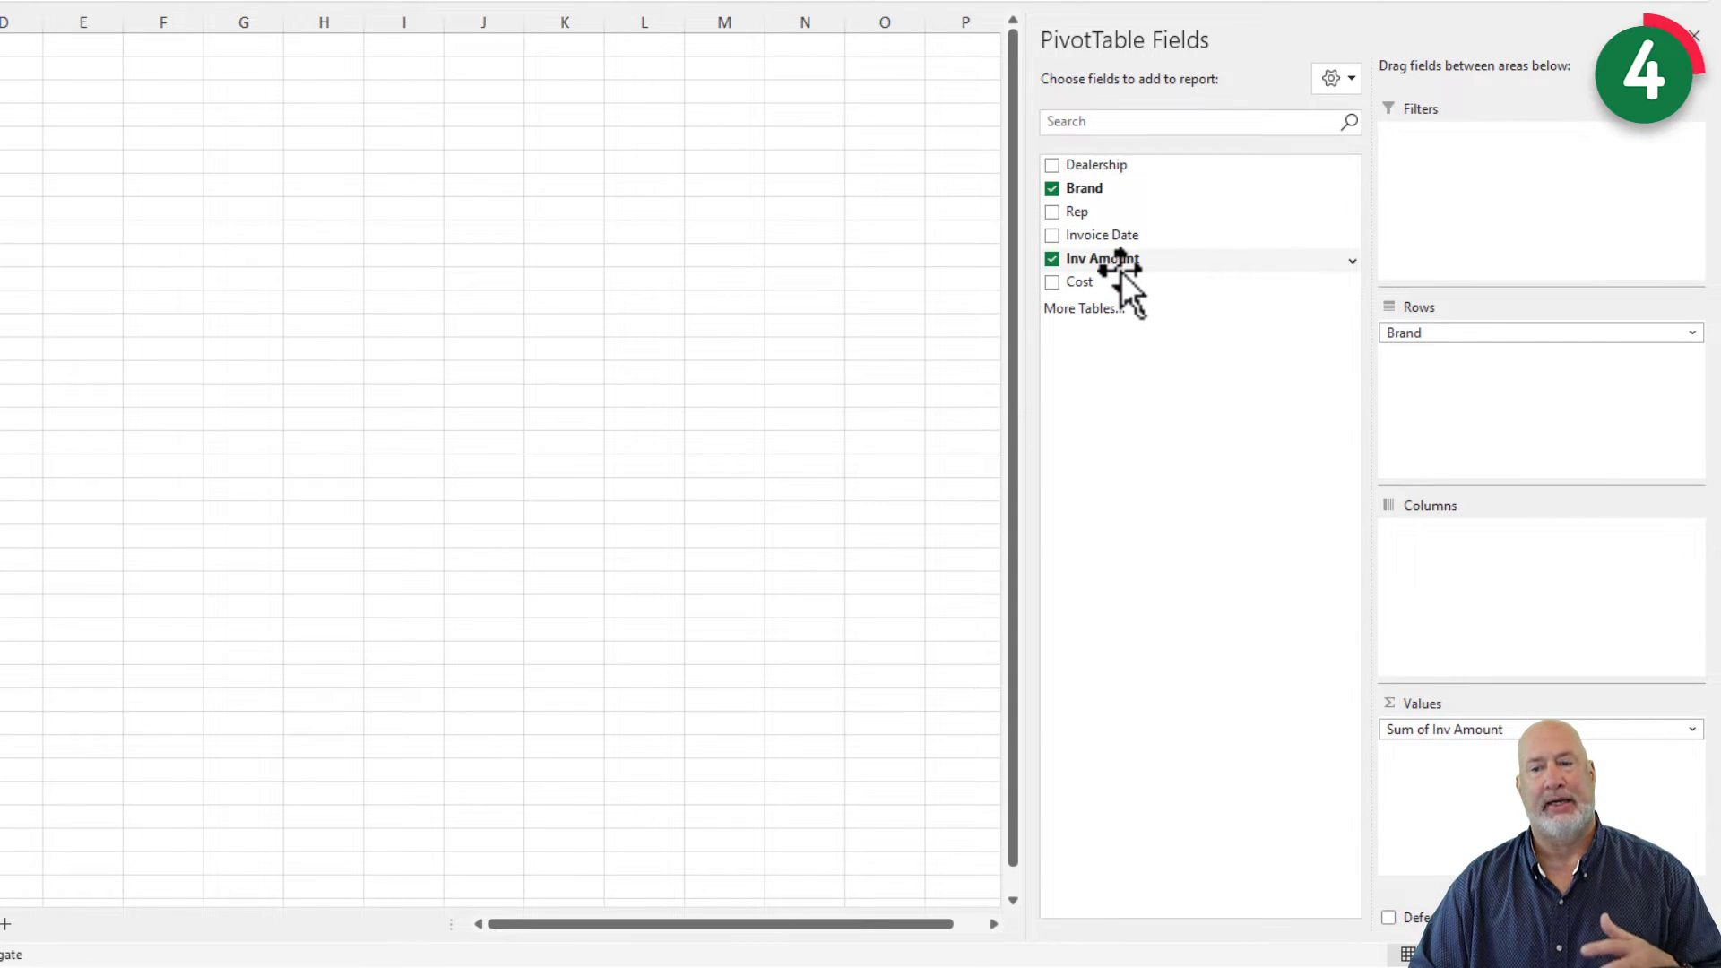
left_click(1349, 81)
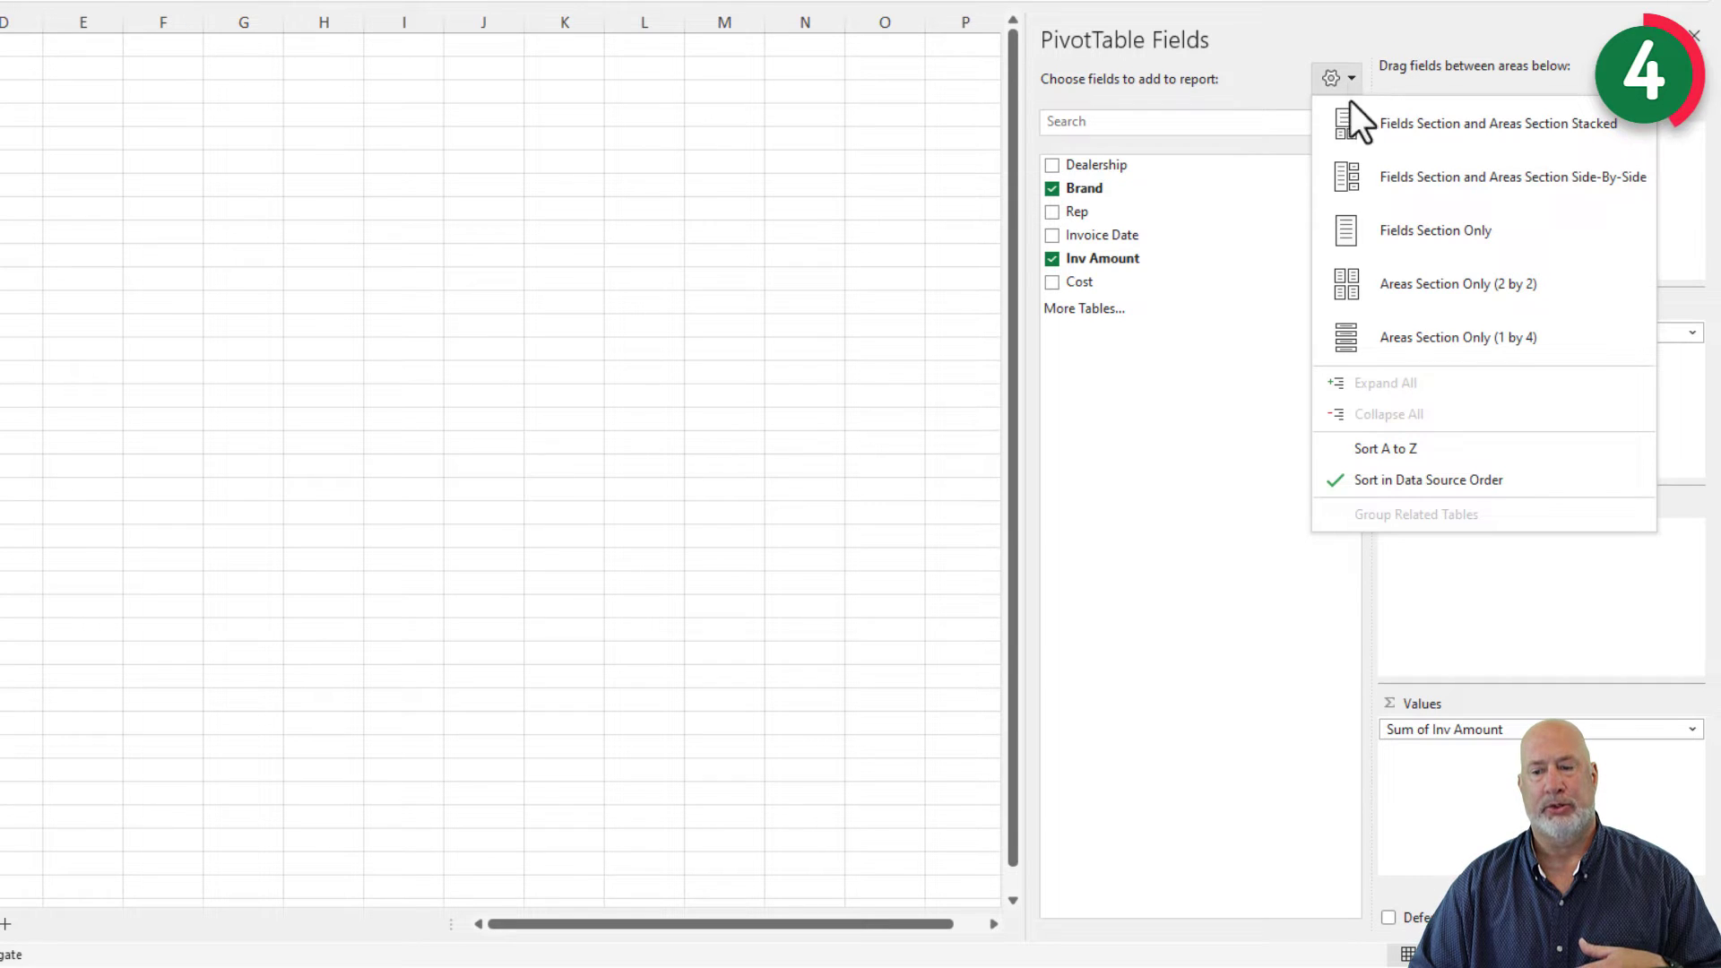
left_click(1390, 449)
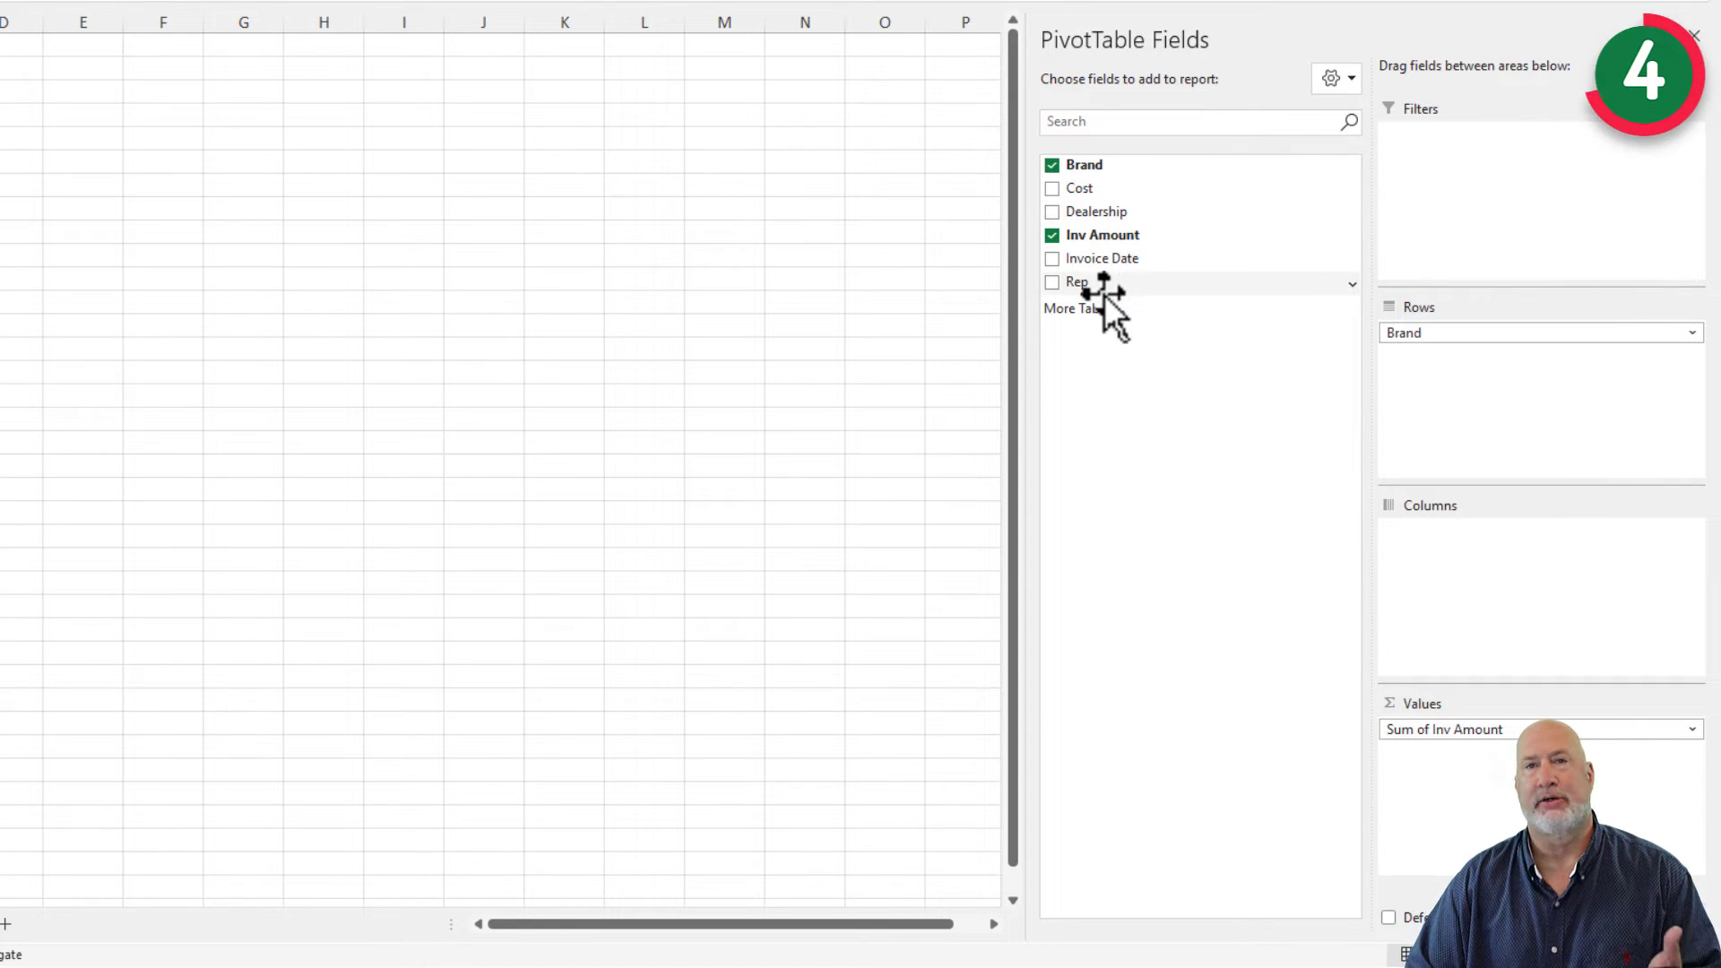
left_click(1351, 82)
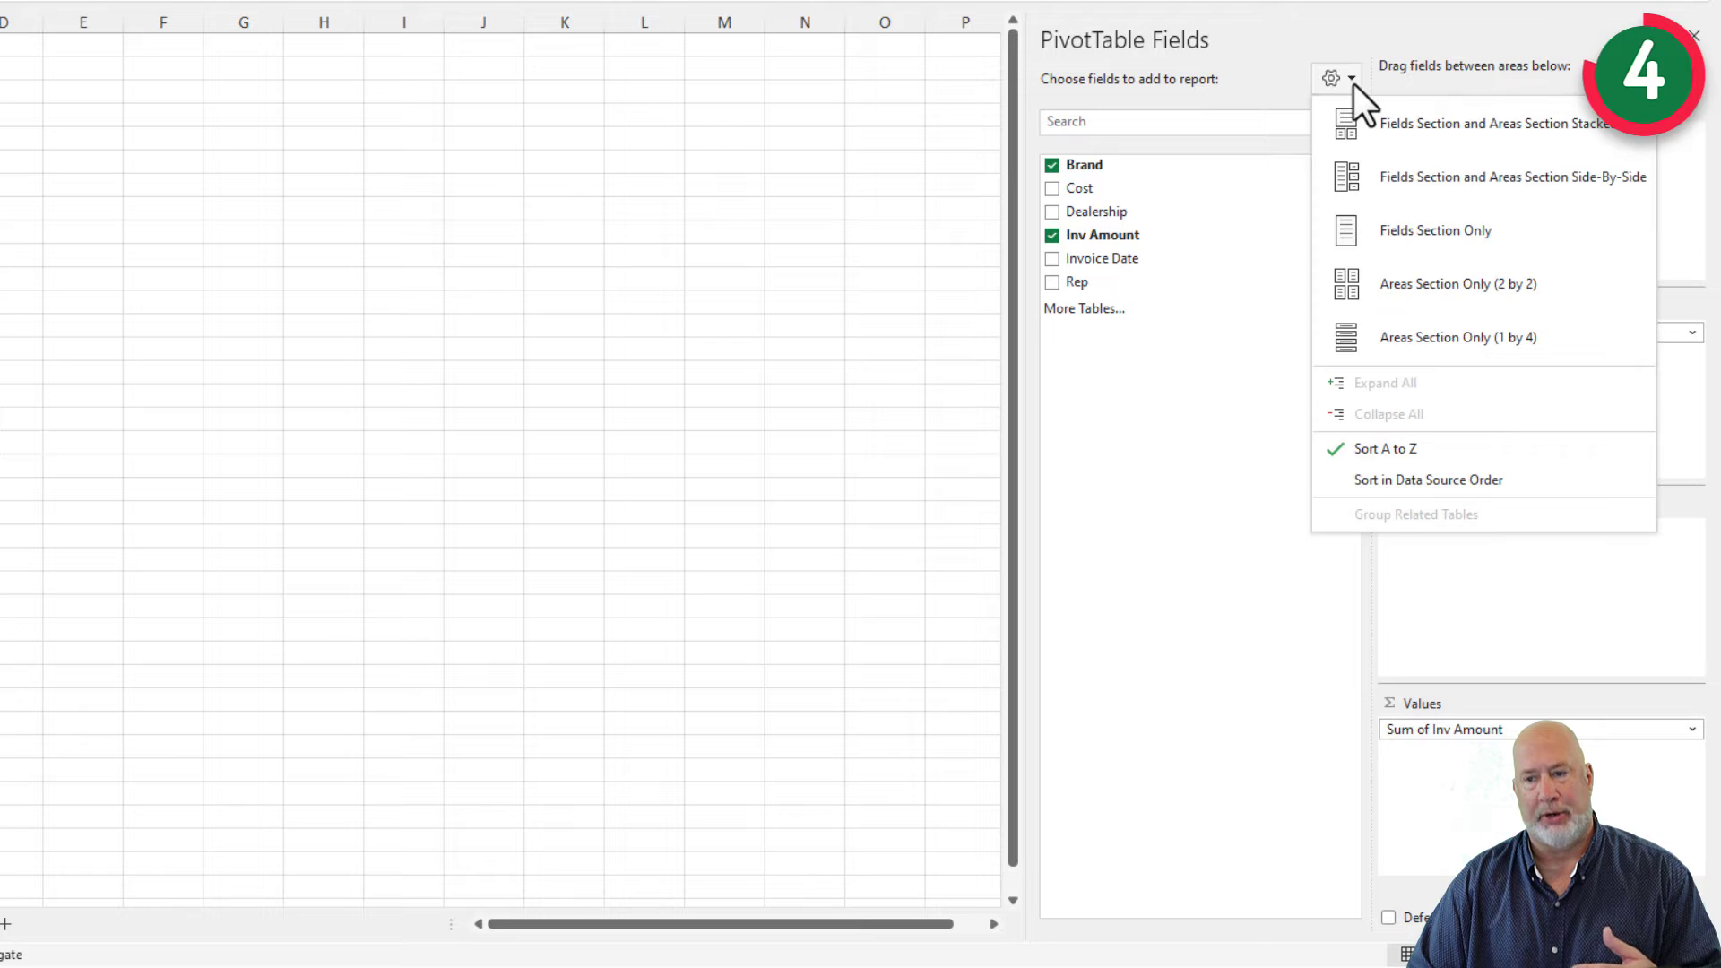
left_click(1394, 482)
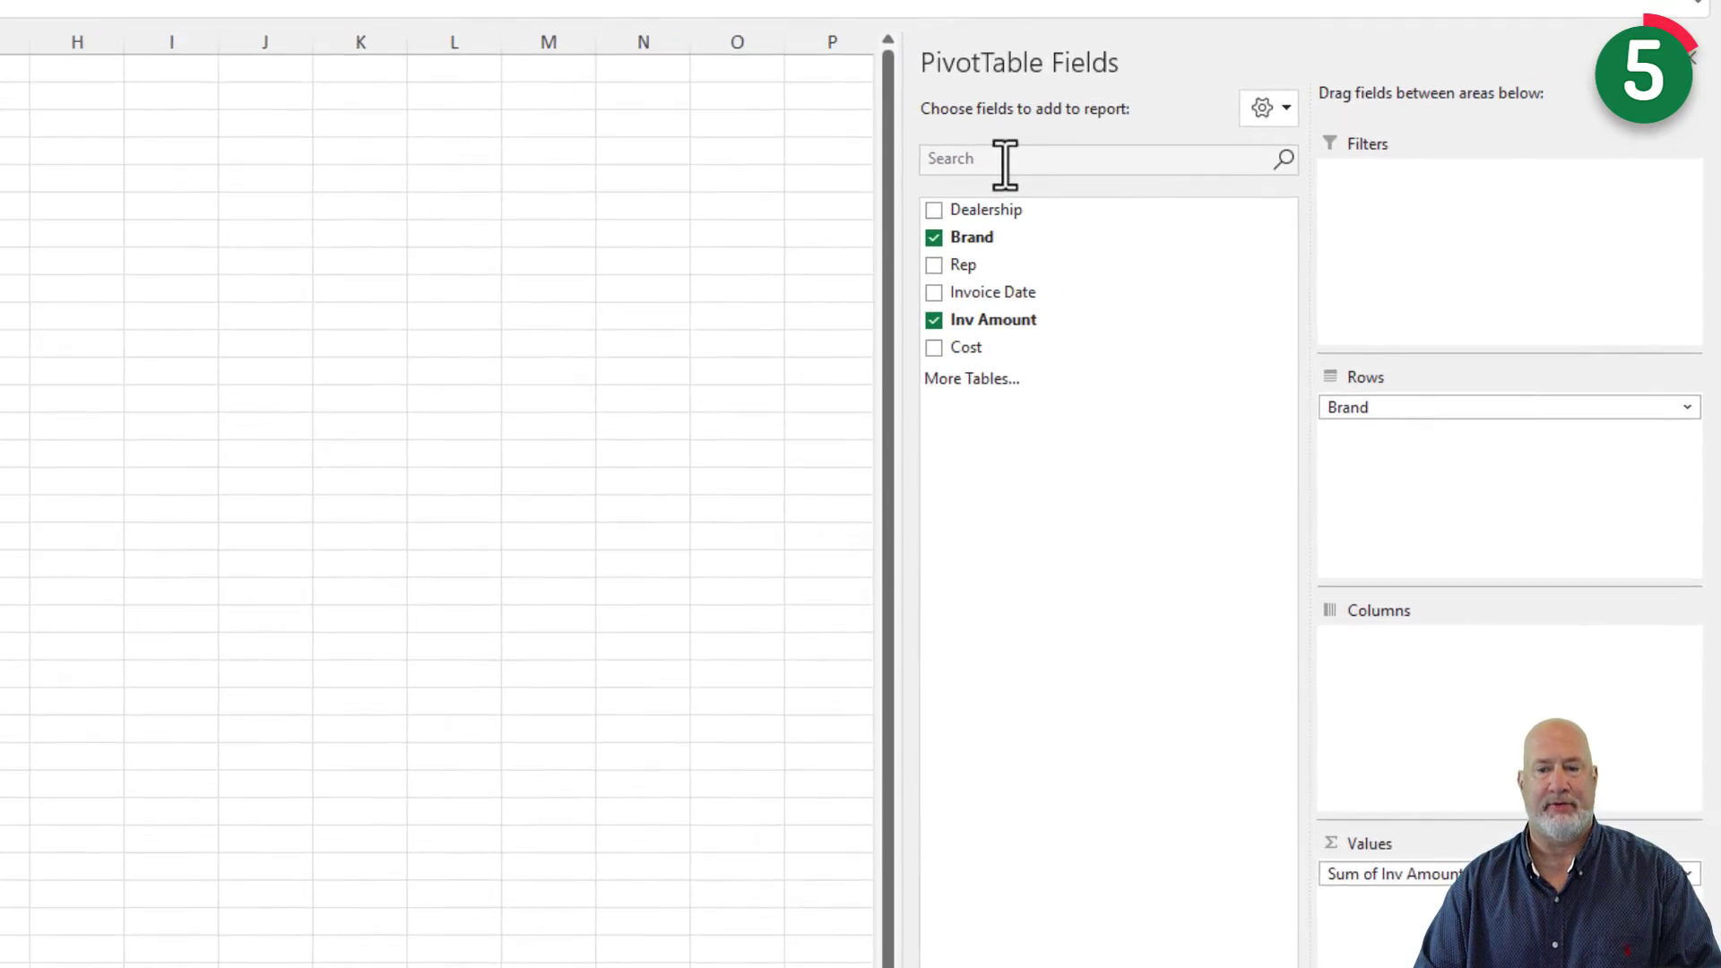
left_click(1108, 123)
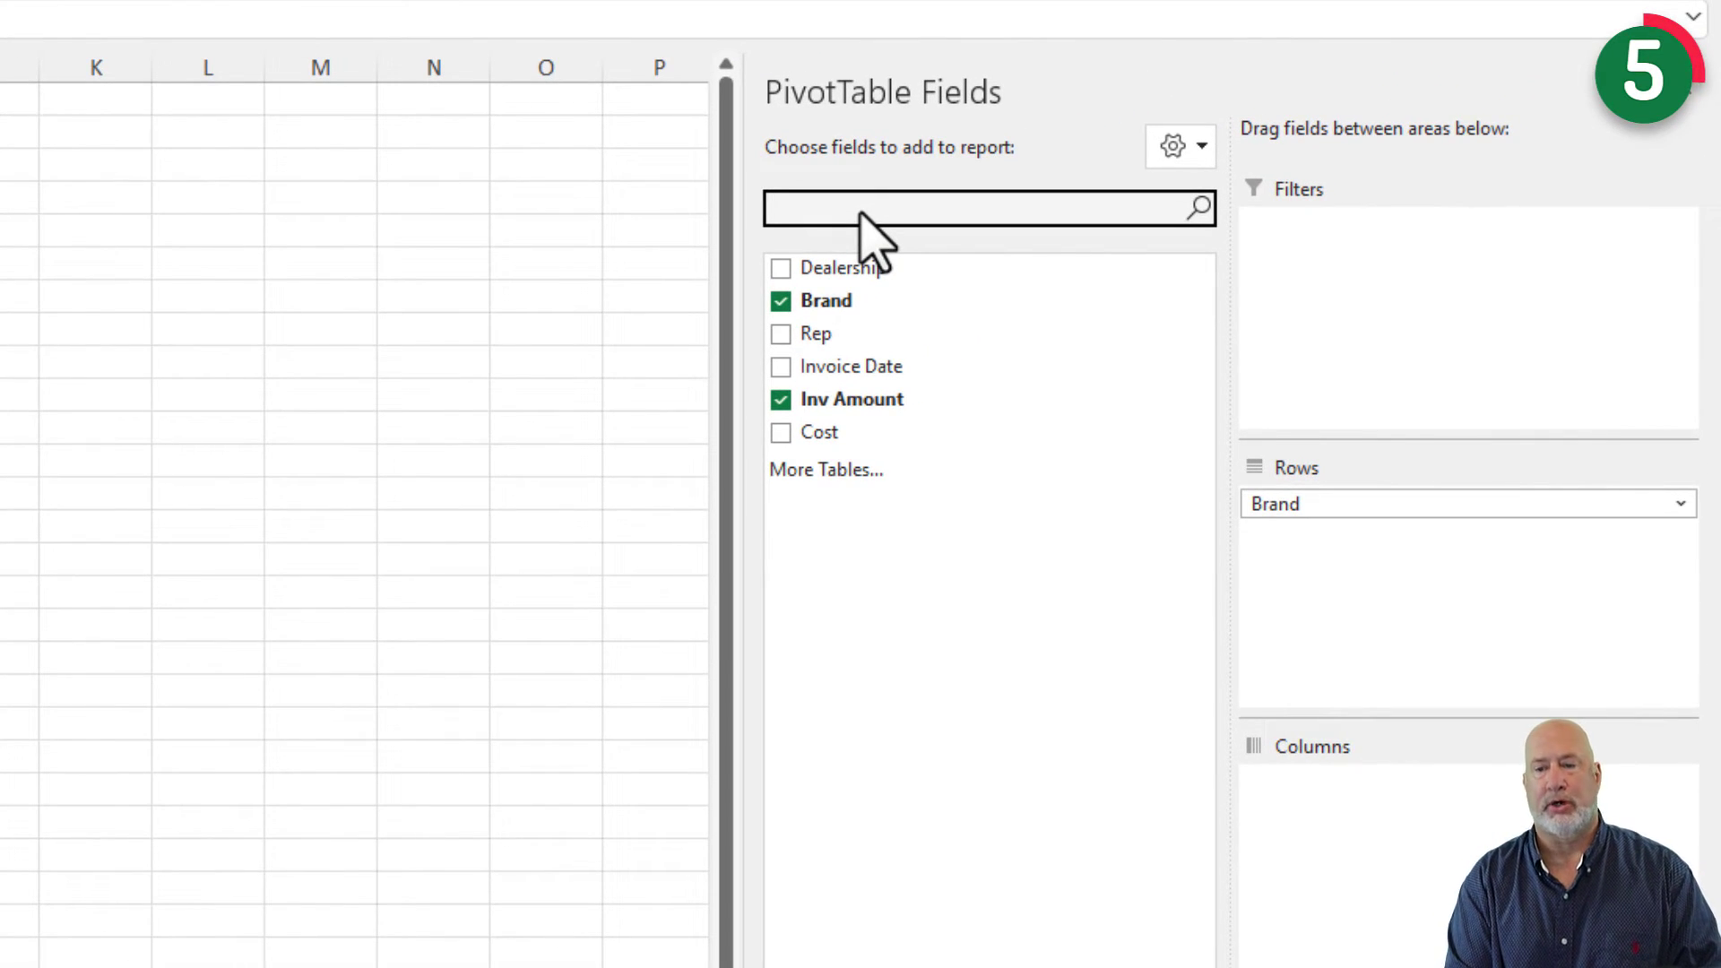
type("am")
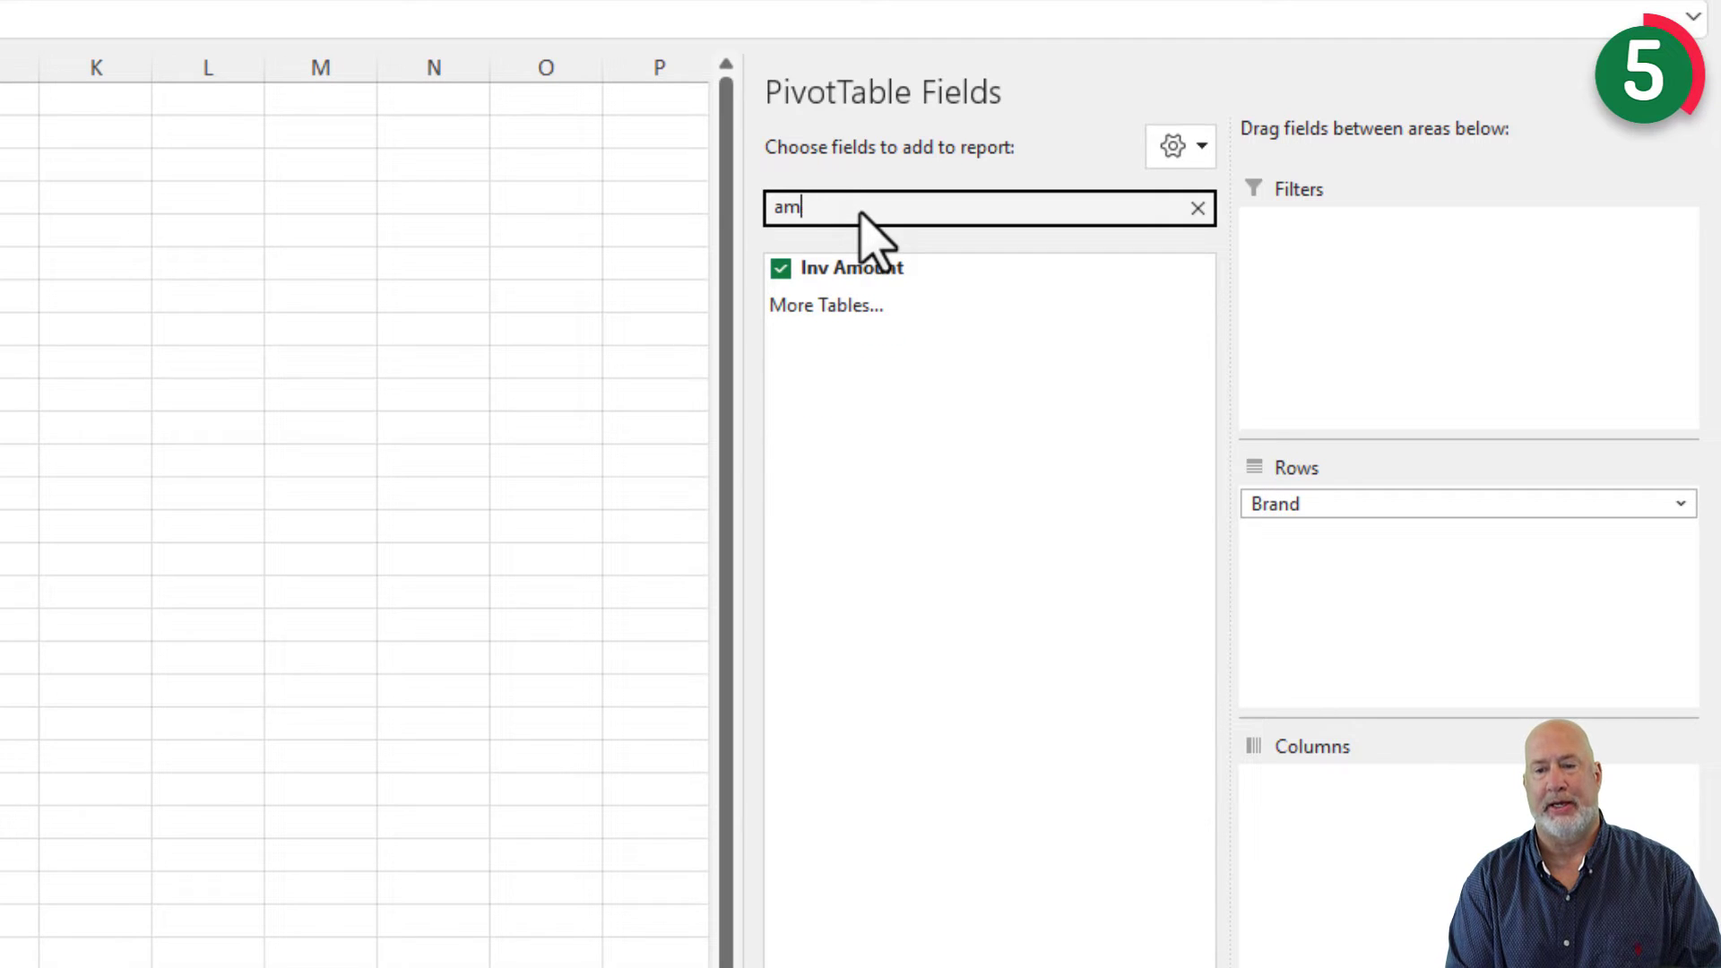
key("BackSpace")
key("BackSpace")
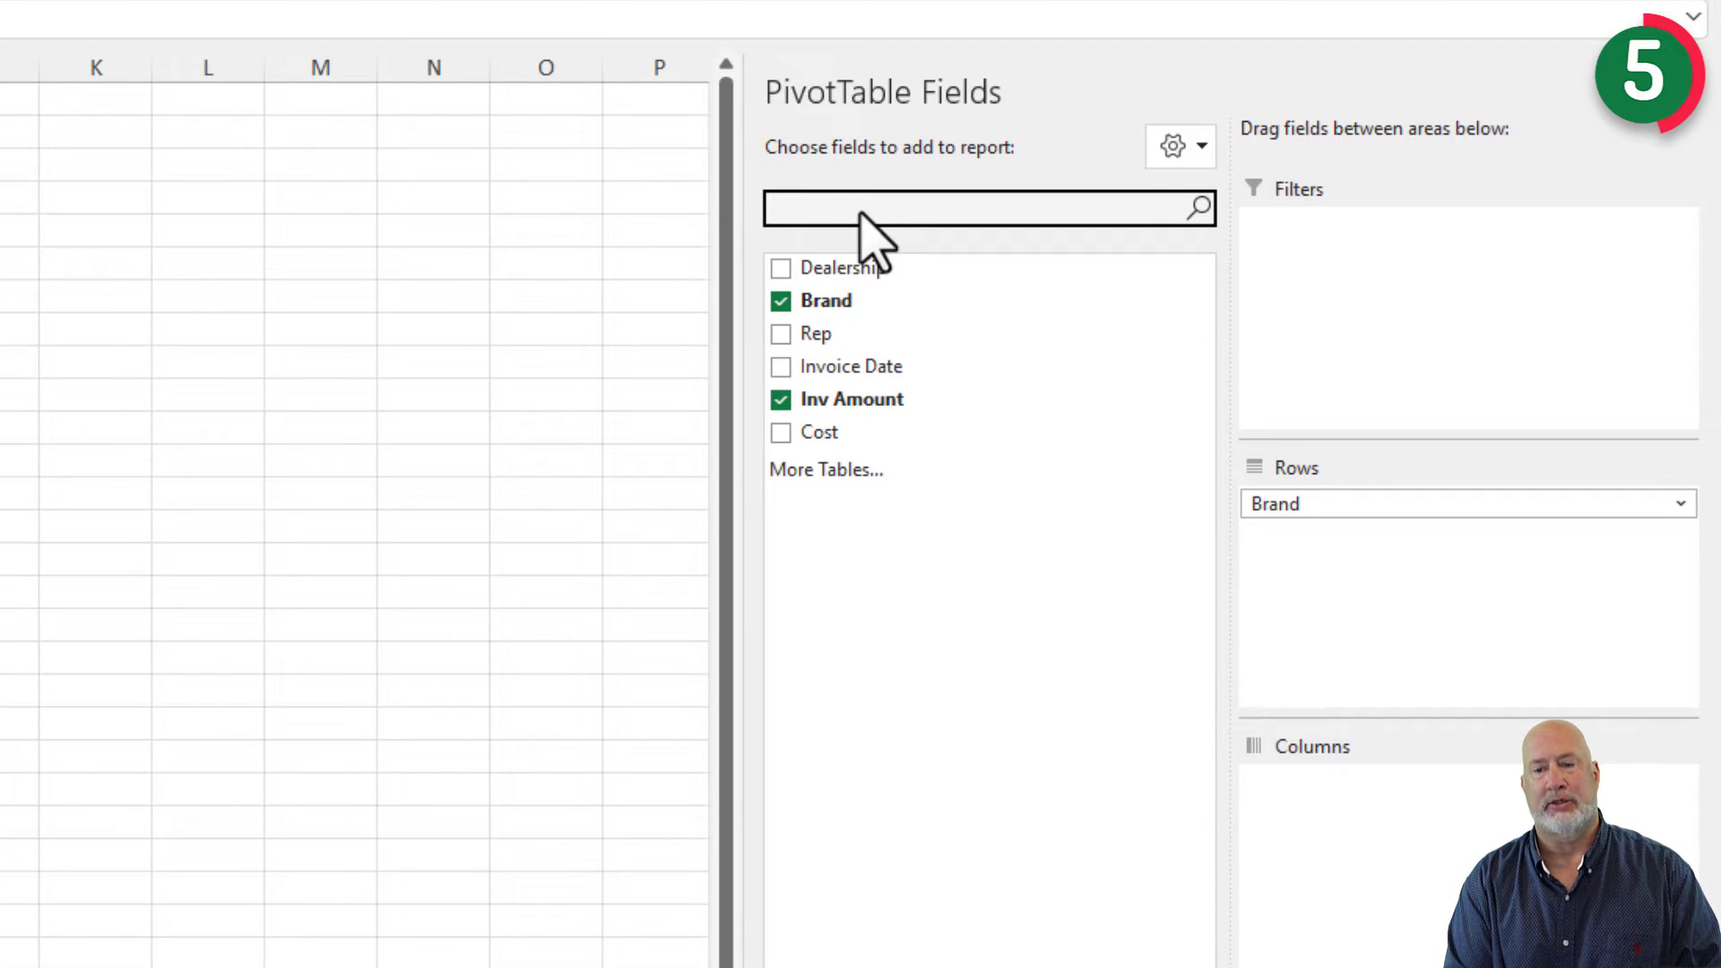
type("bra")
key("BackSpace")
key("BackSpace")
key("BackSpace")
type("ran")
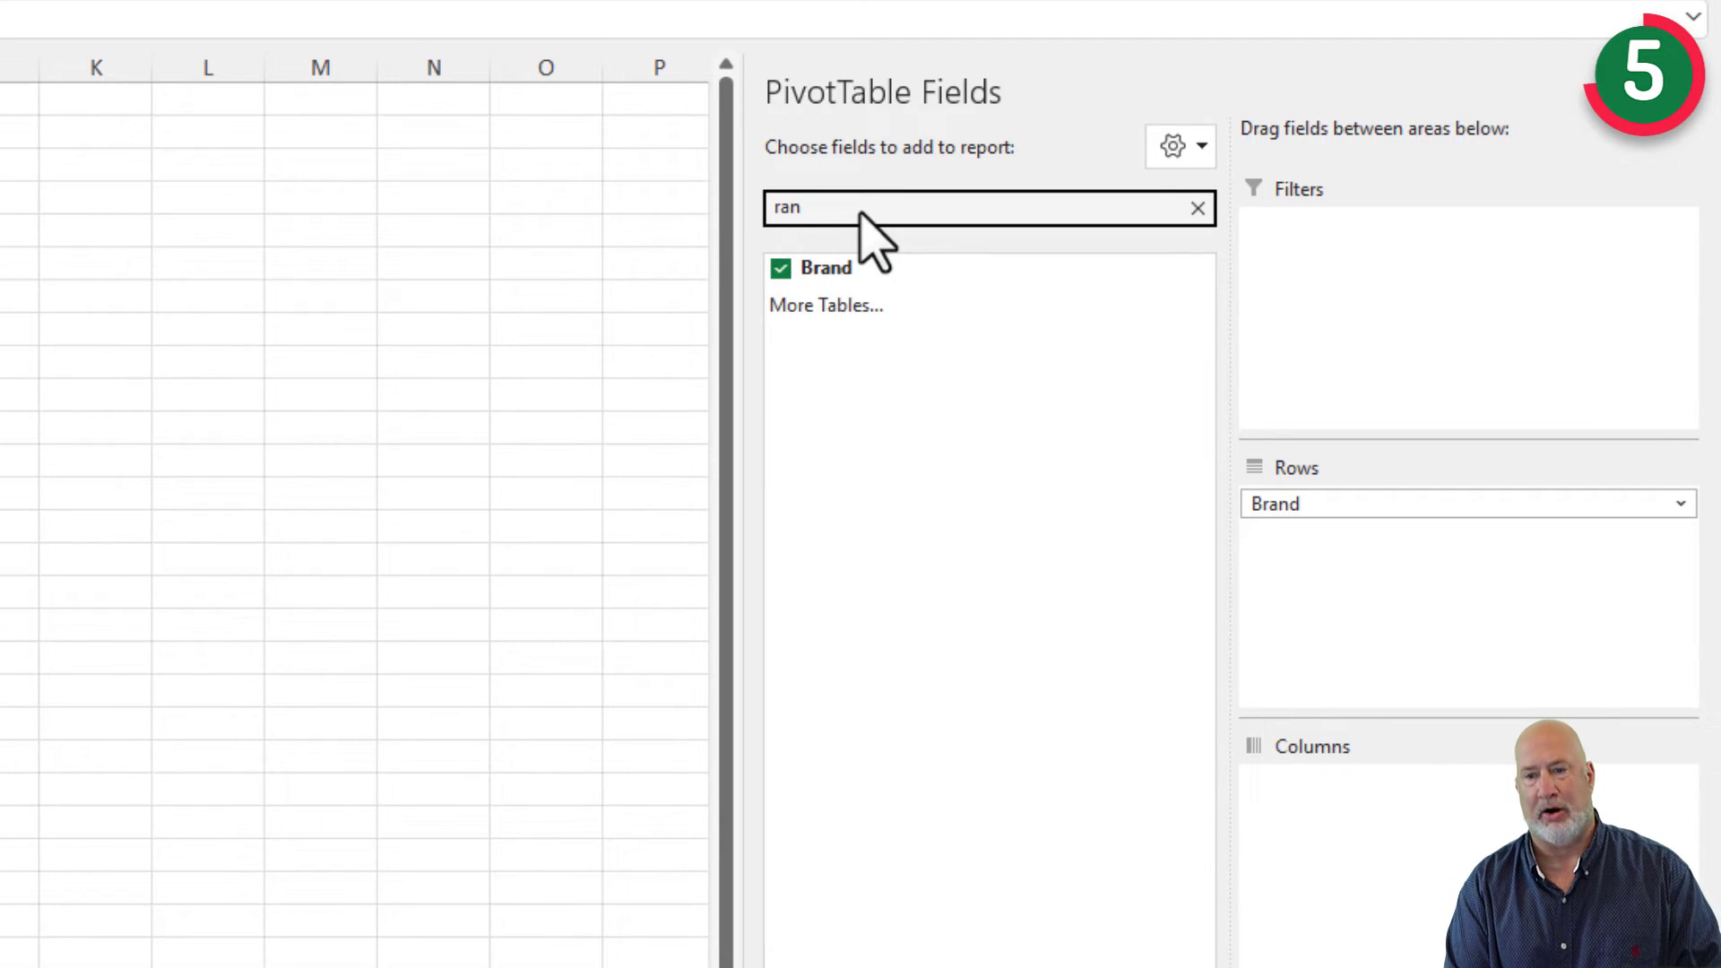
key("BackSpace")
key("BackSpace")
key("BackSpace")
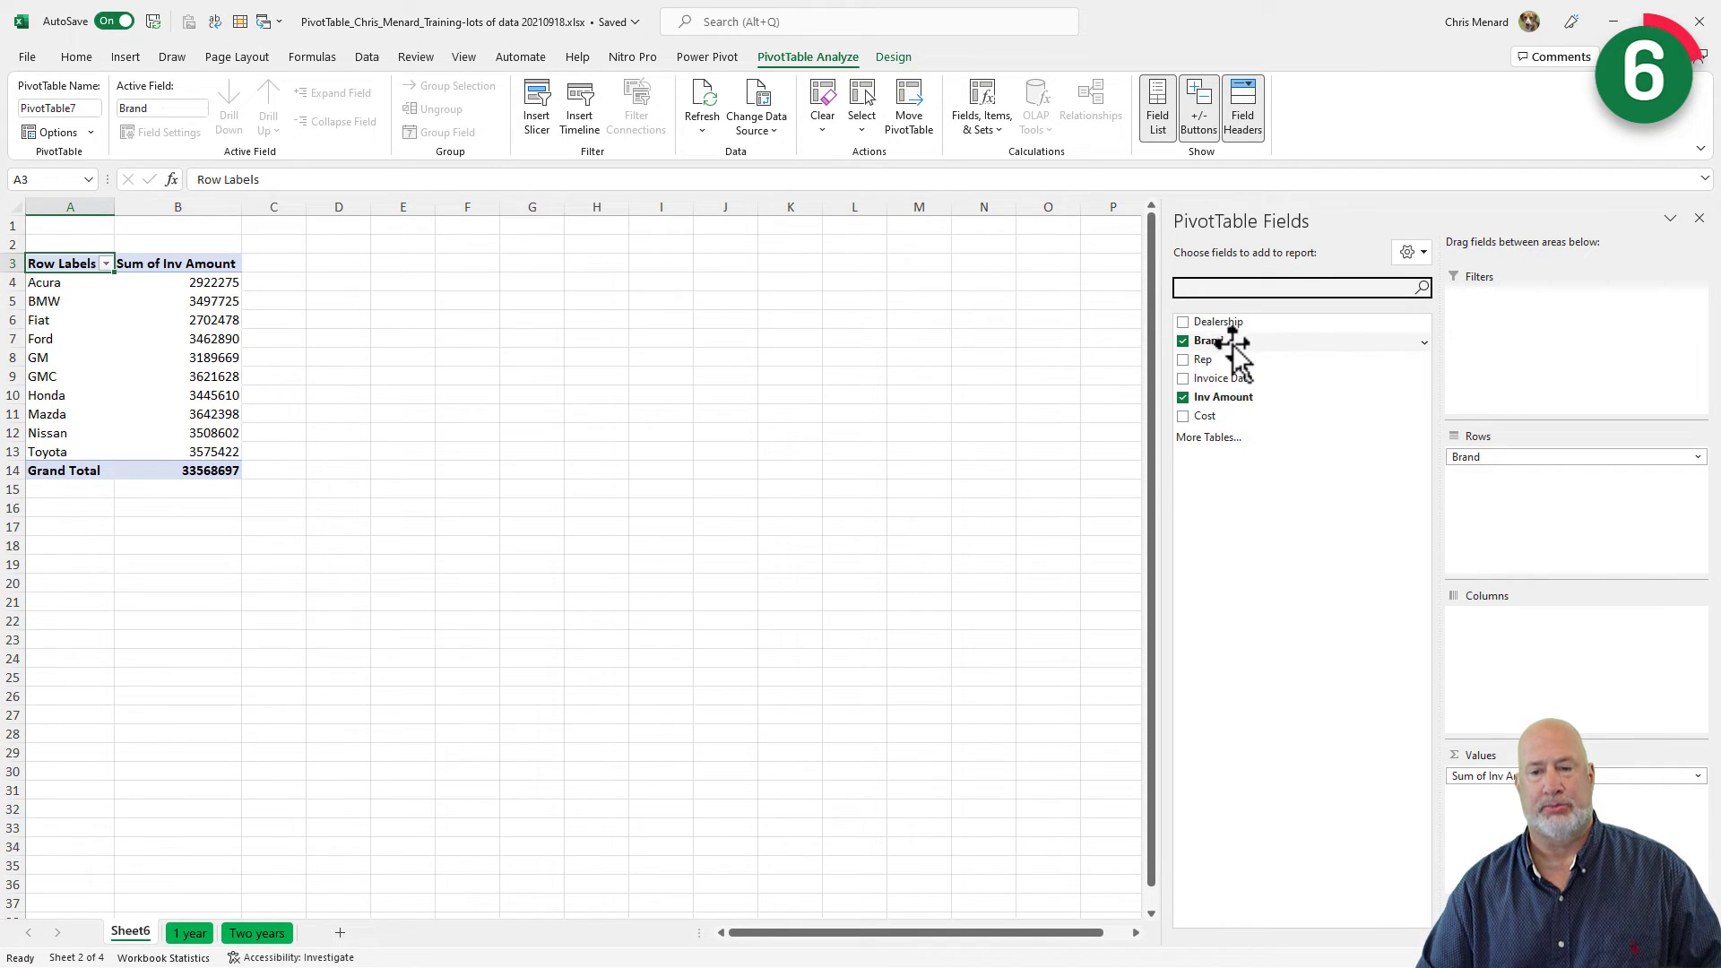
Nest Rep under Brand in Rows and move Dealership into Columns.
left_click(1182, 360)
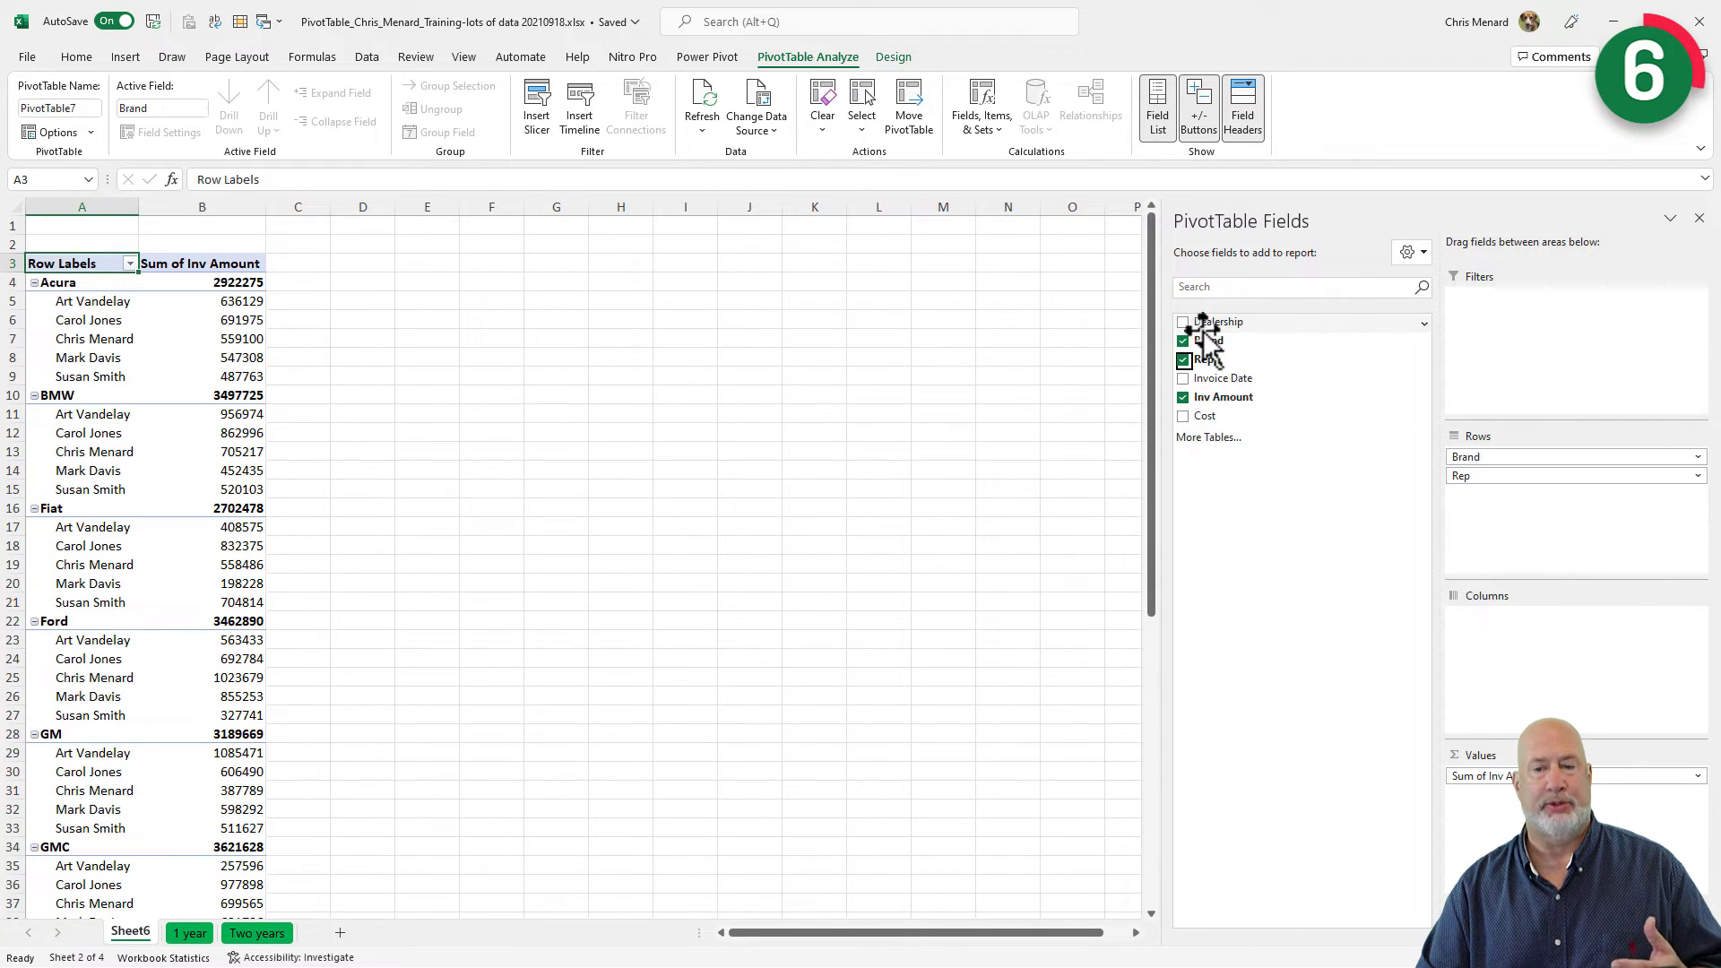
left_click(1183, 322)
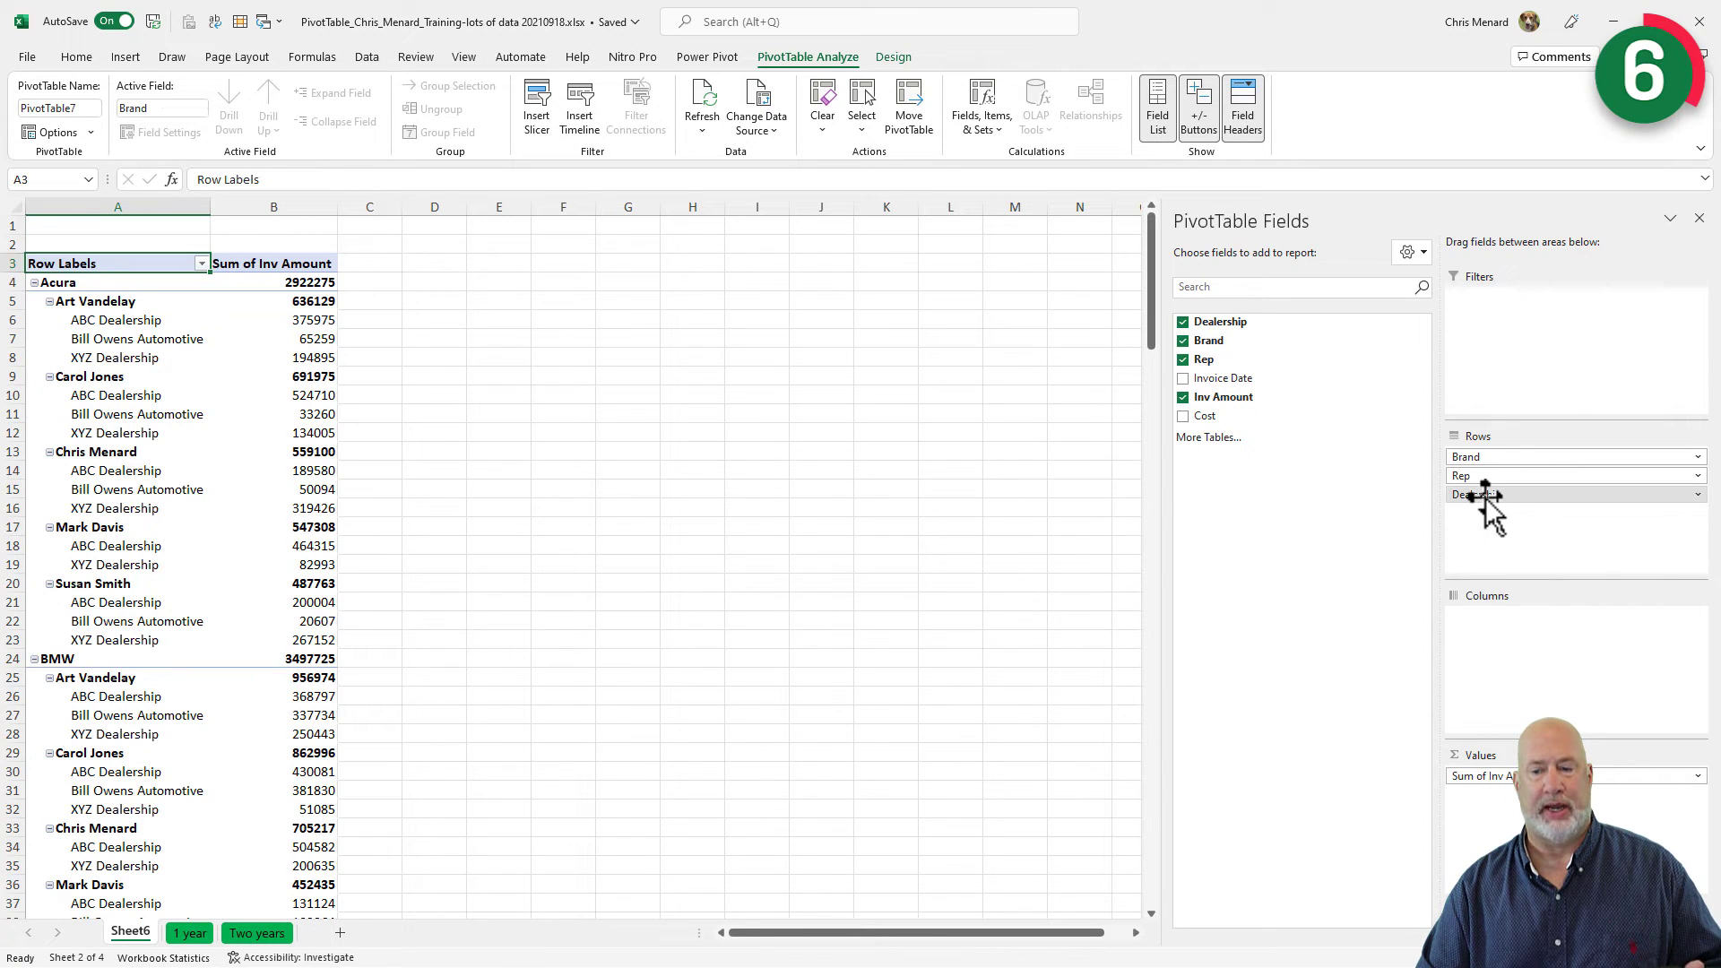
left_click_drag(1484, 495, 1497, 634)
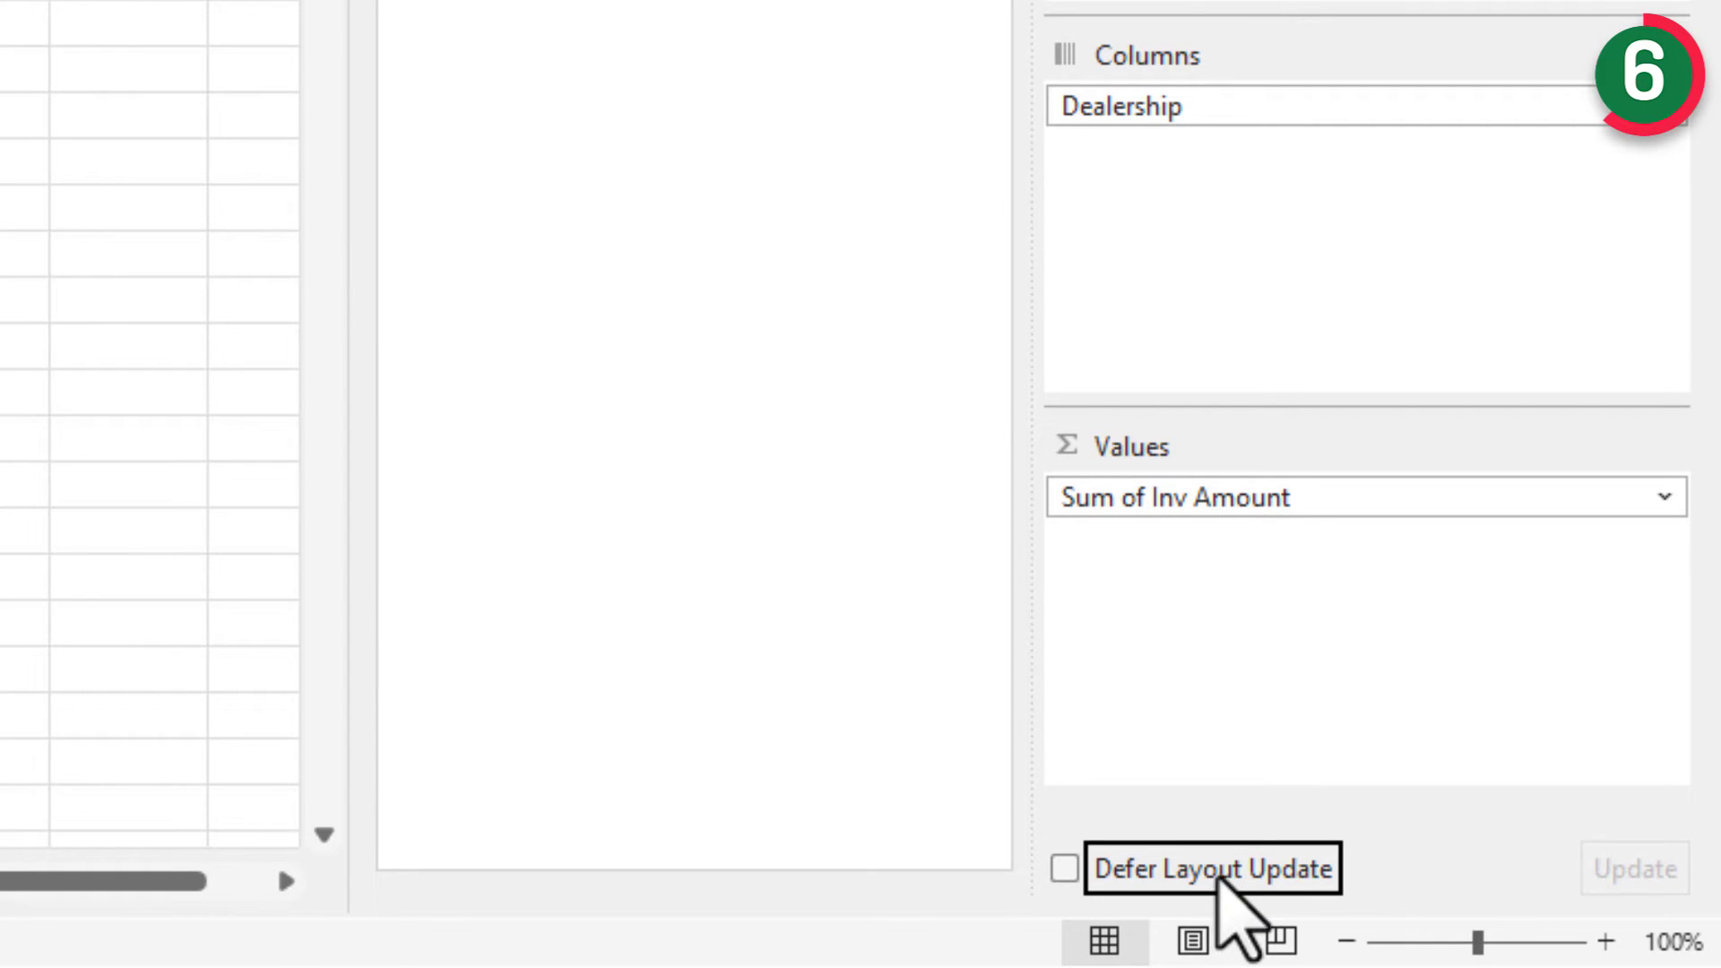
With Defer Layout Update on, put Dealership in Filters and Rep in Columns, then apply.
left_click(1214, 874)
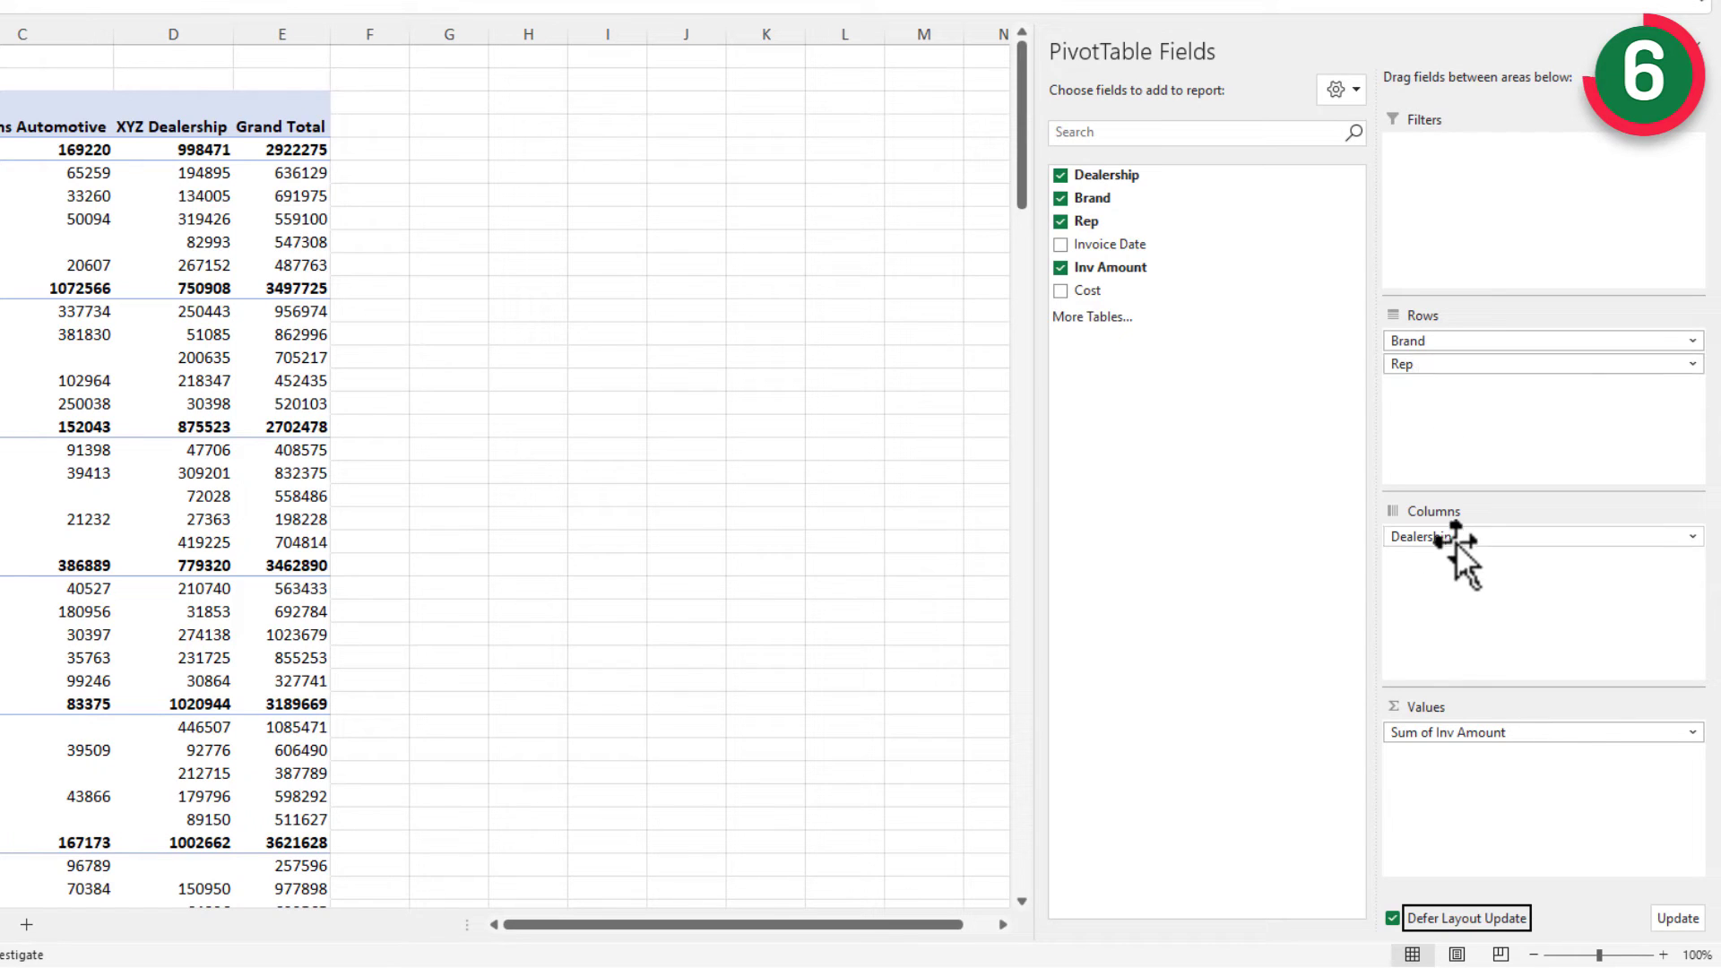
left_click_drag(1452, 537, 1519, 181)
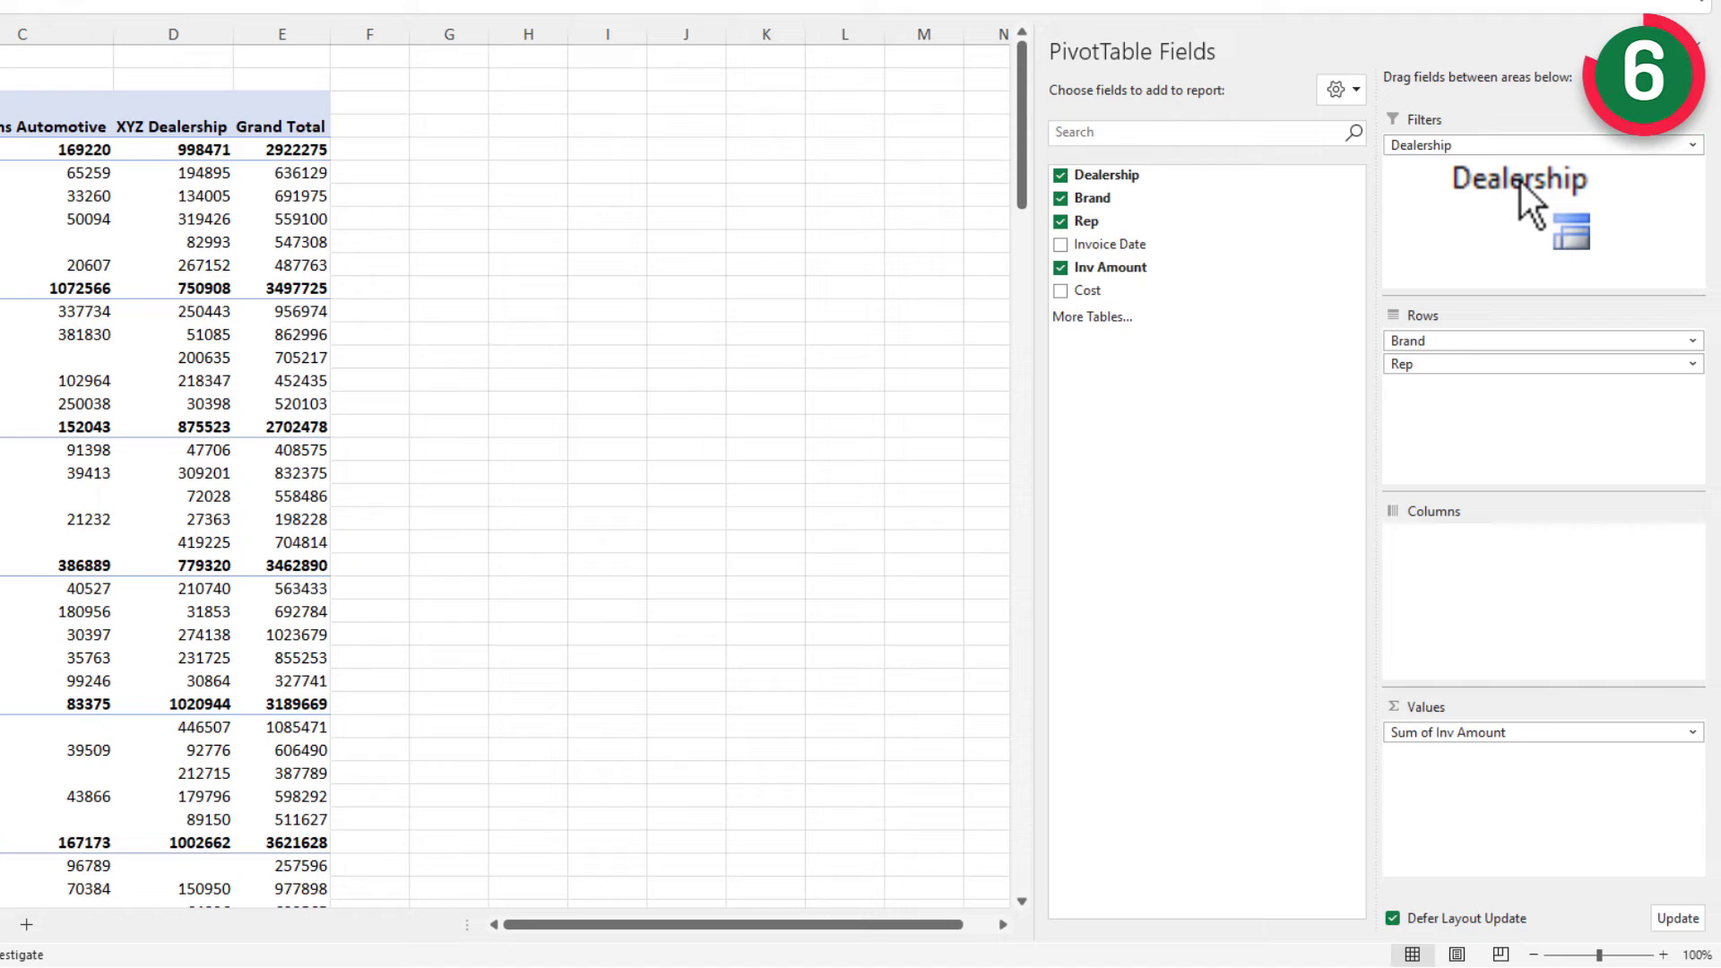
left_click_drag(1416, 360, 1436, 567)
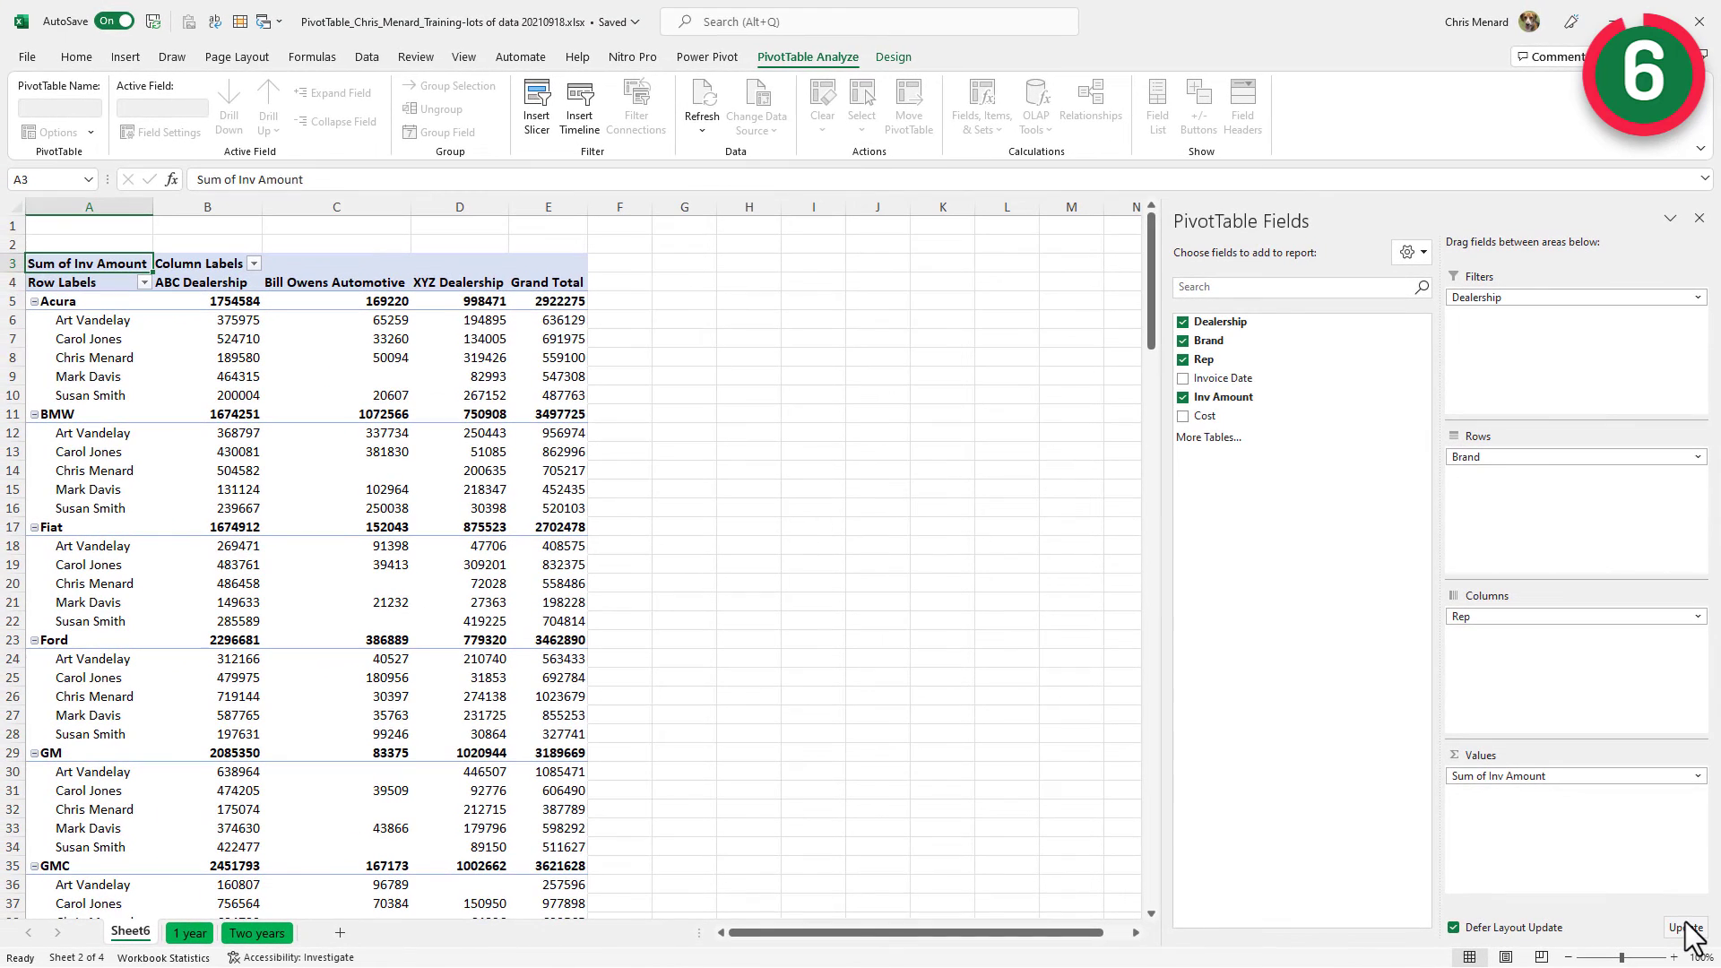
left_click(1686, 929)
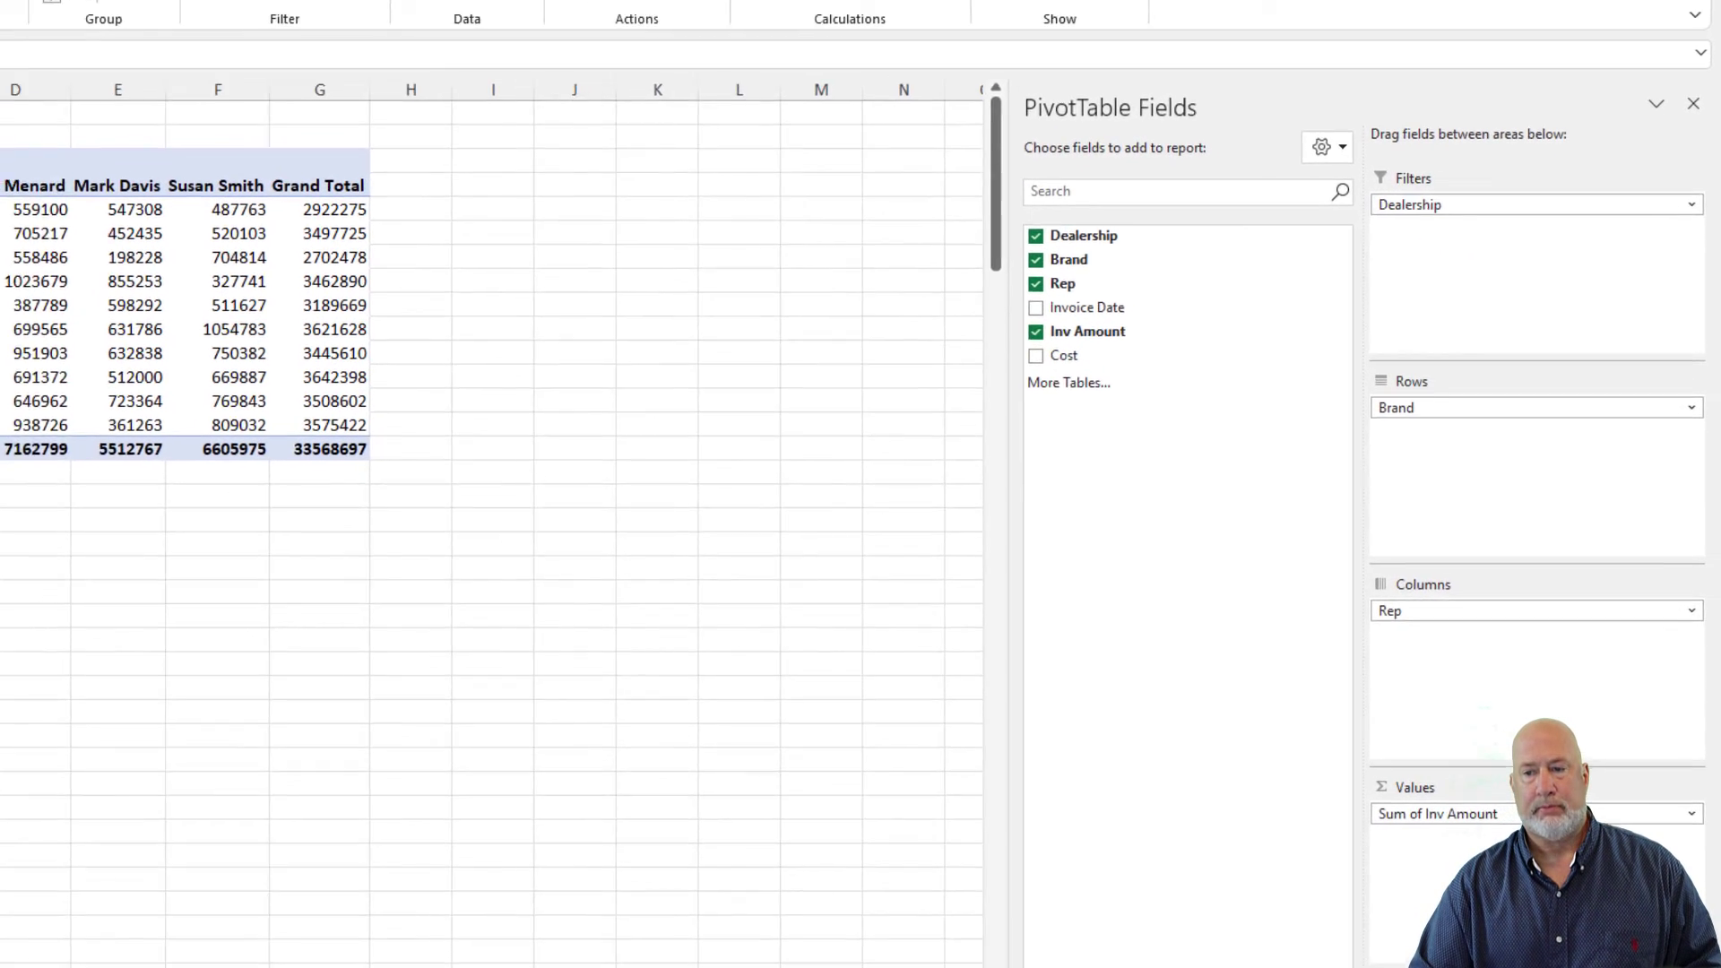
left_click(1344, 147)
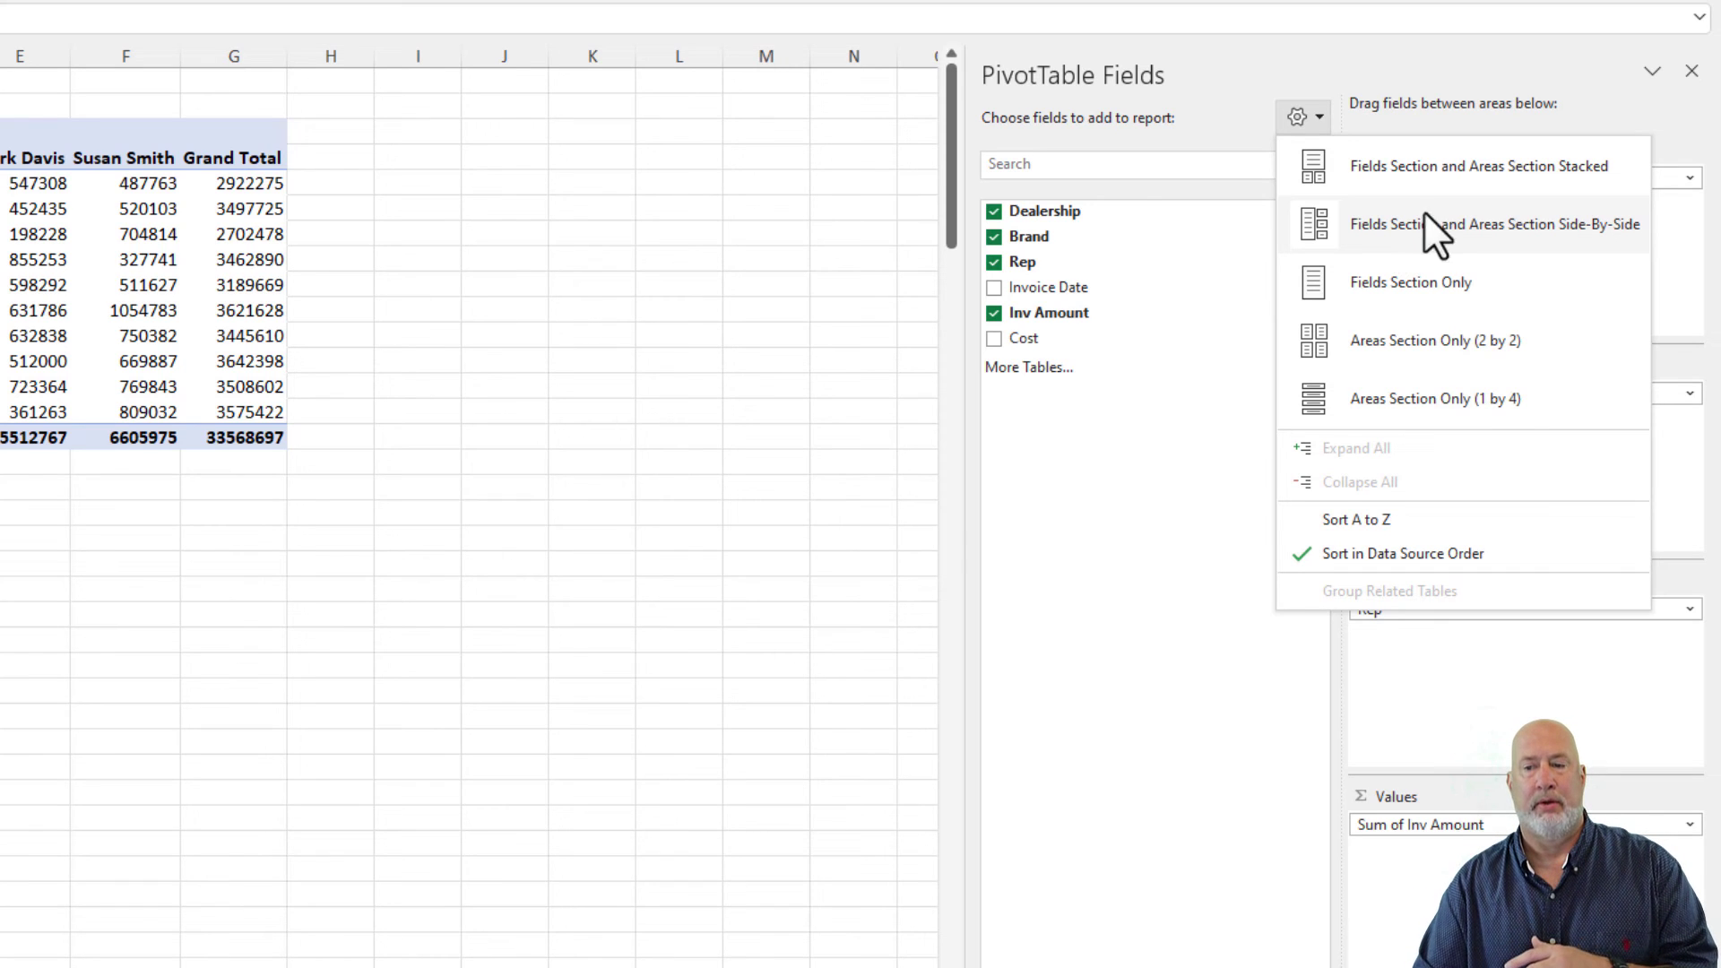
left_click(1417, 169)
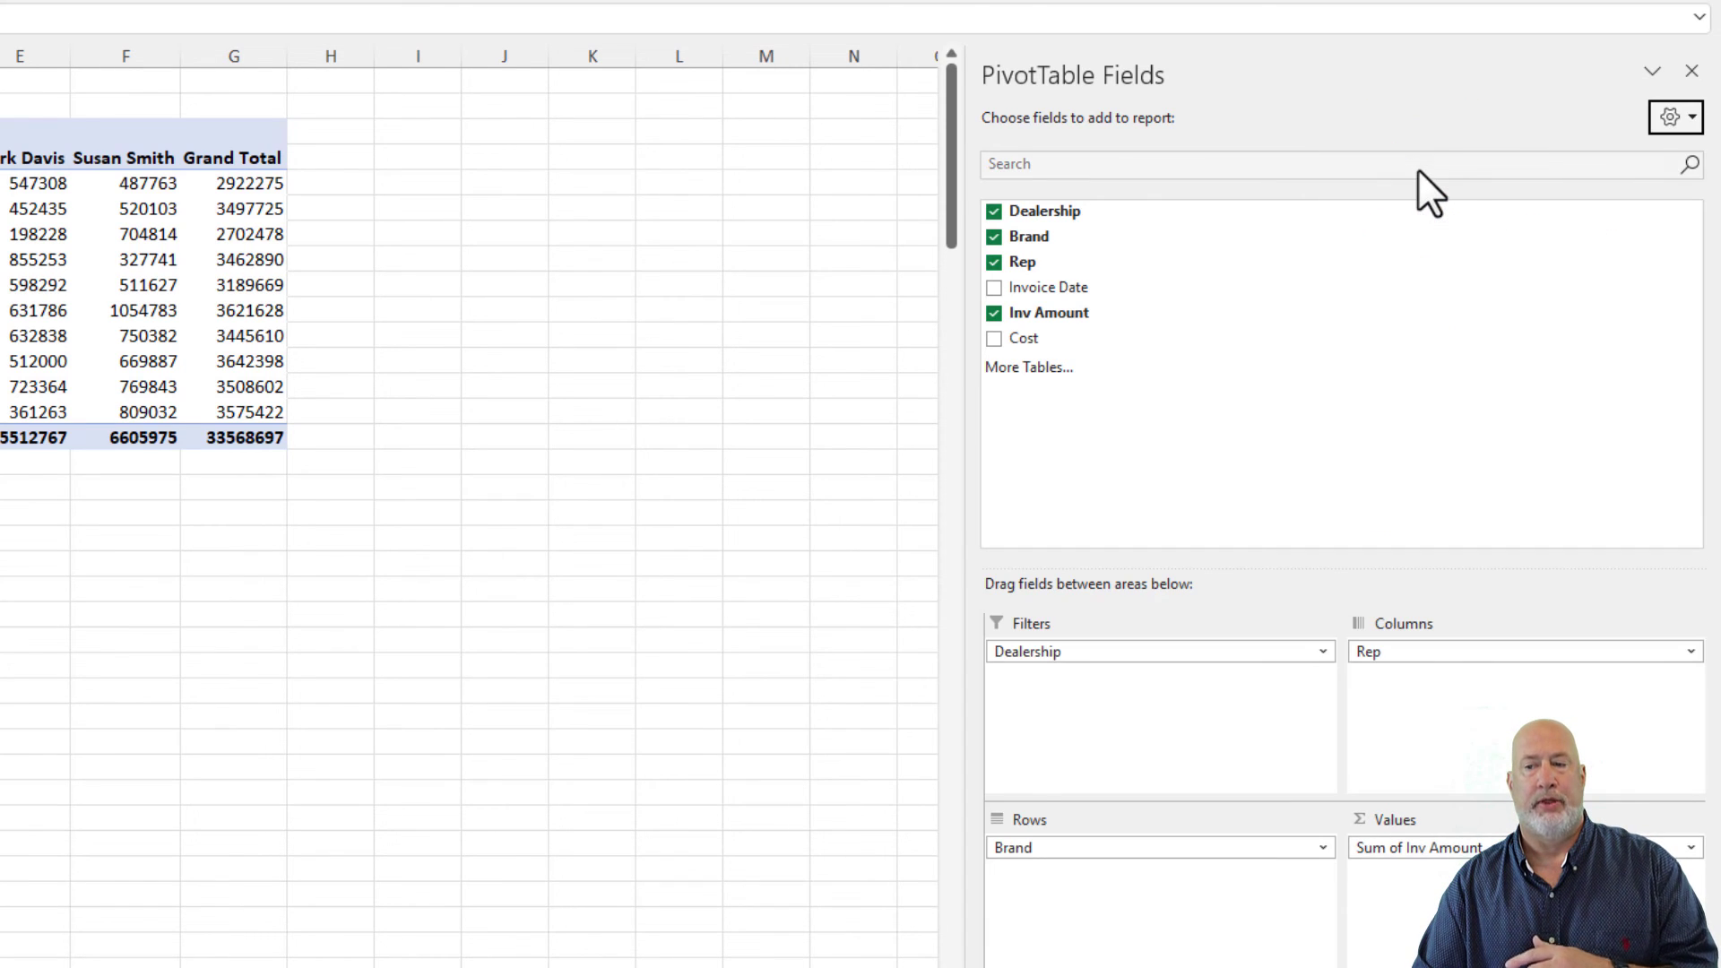
left_click(1681, 119)
left_click(1513, 229)
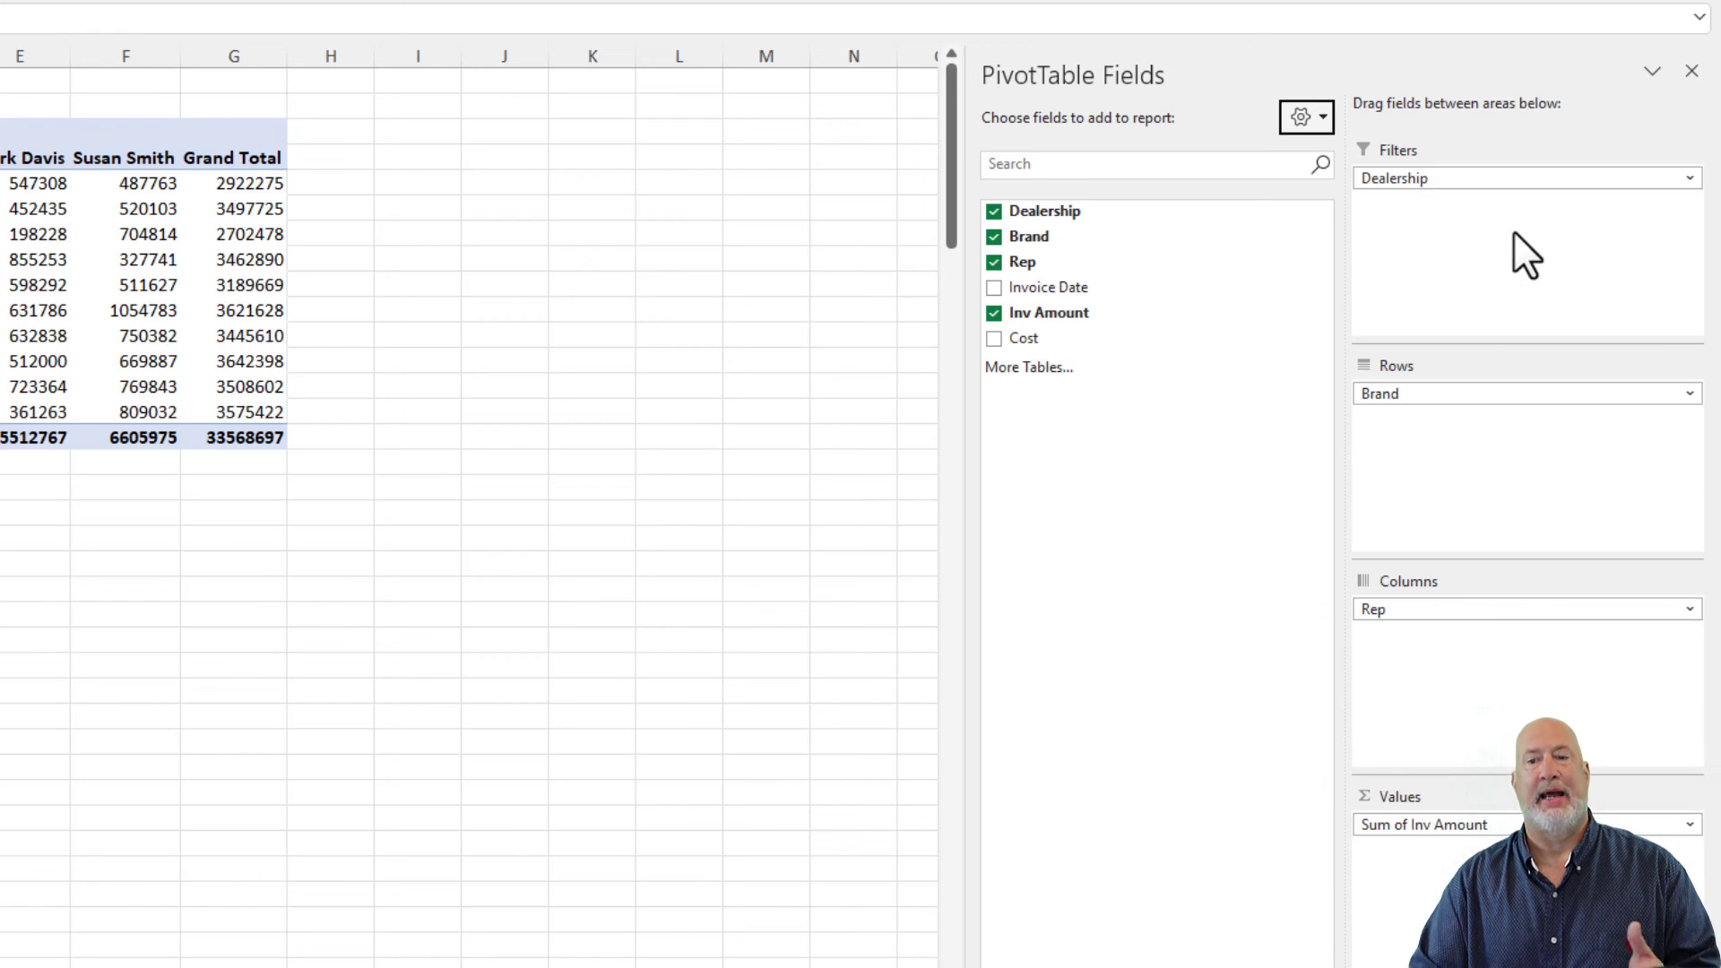